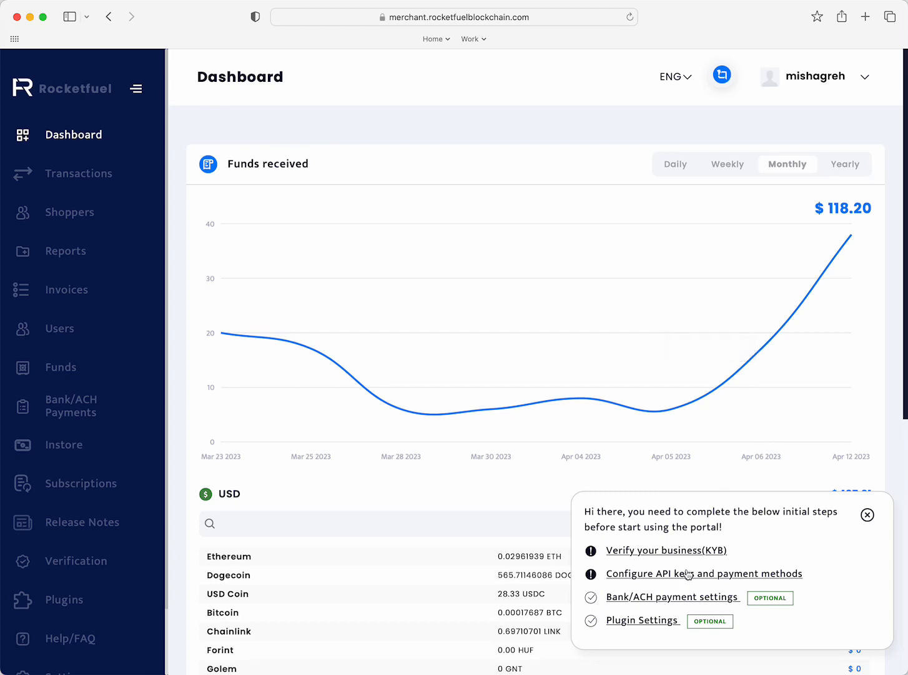
- Dismiss the initial-steps checklist and review the dashboard's funds chart and currency balances
{"action": "left_click", "coordinate": [868, 515]}
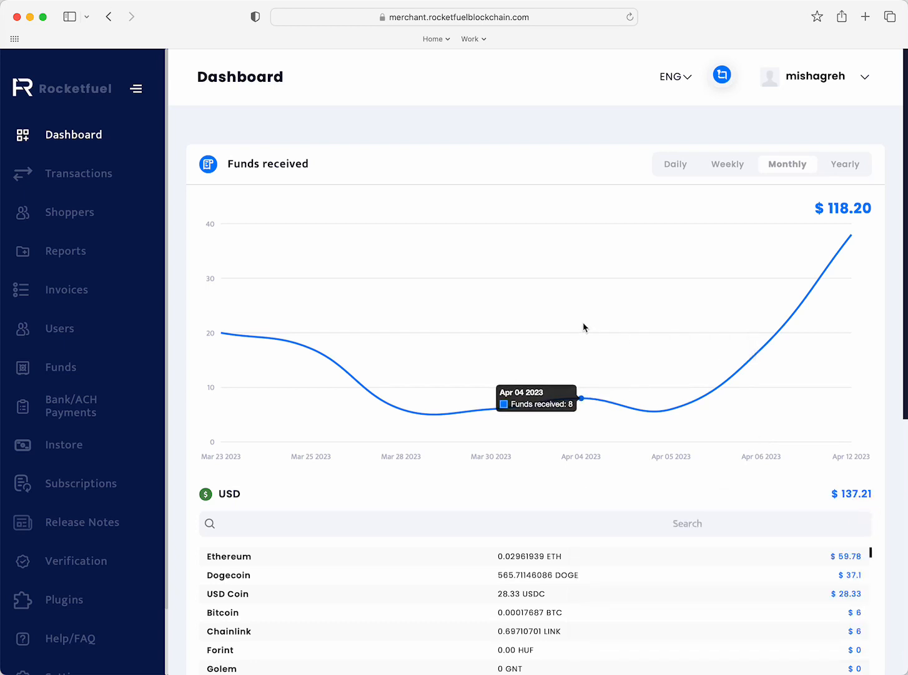
{"action": "scroll", "coordinate": [568, 420], "scroll_direction": "down", "scroll_amount": 3}
{"action": "scroll", "coordinate": [569, 420], "scroll_direction": "down", "scroll_amount": 4}
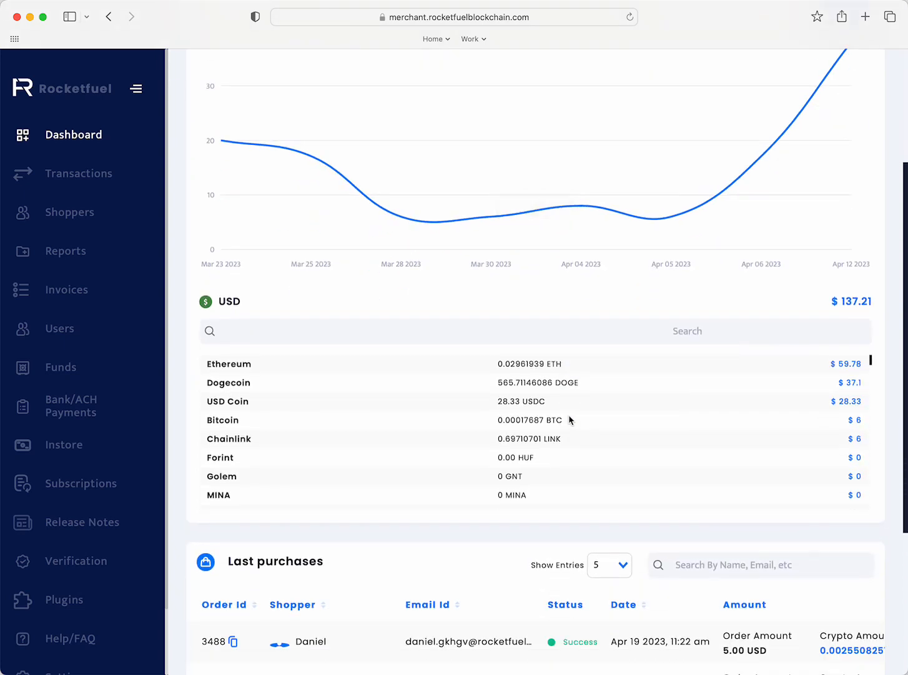
{"action": "scroll", "coordinate": [569, 420], "scroll_direction": "down", "scroll_amount": 5}
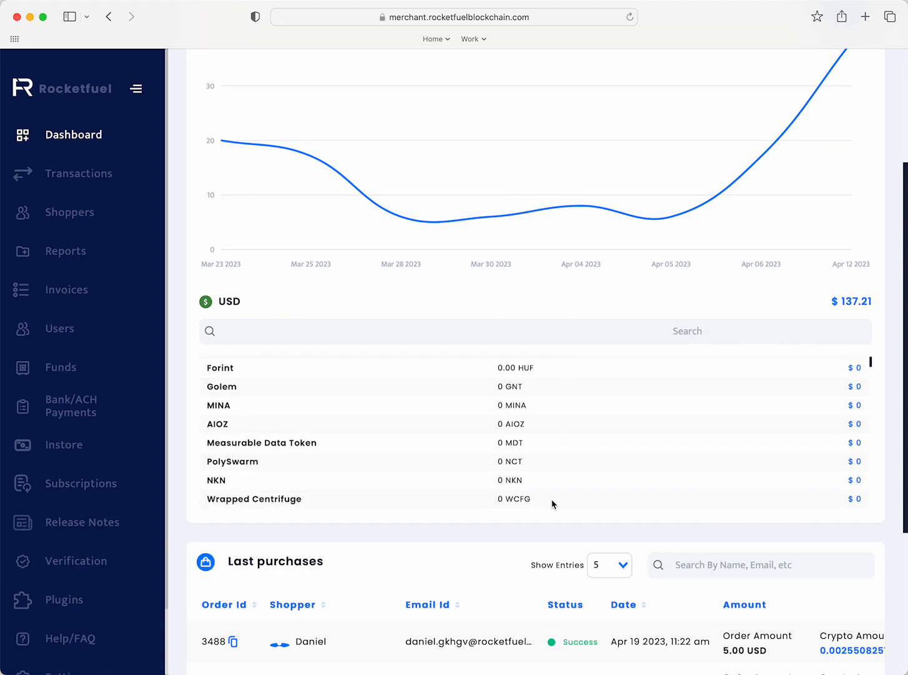
{"action": "scroll", "coordinate": [523, 586], "scroll_direction": "down", "scroll_amount": 5}
{"action": "scroll", "coordinate": [523, 586], "scroll_direction": "down", "scroll_amount": 3}
{"action": "scroll", "coordinate": [522, 625], "scroll_direction": "up", "scroll_amount": 10}
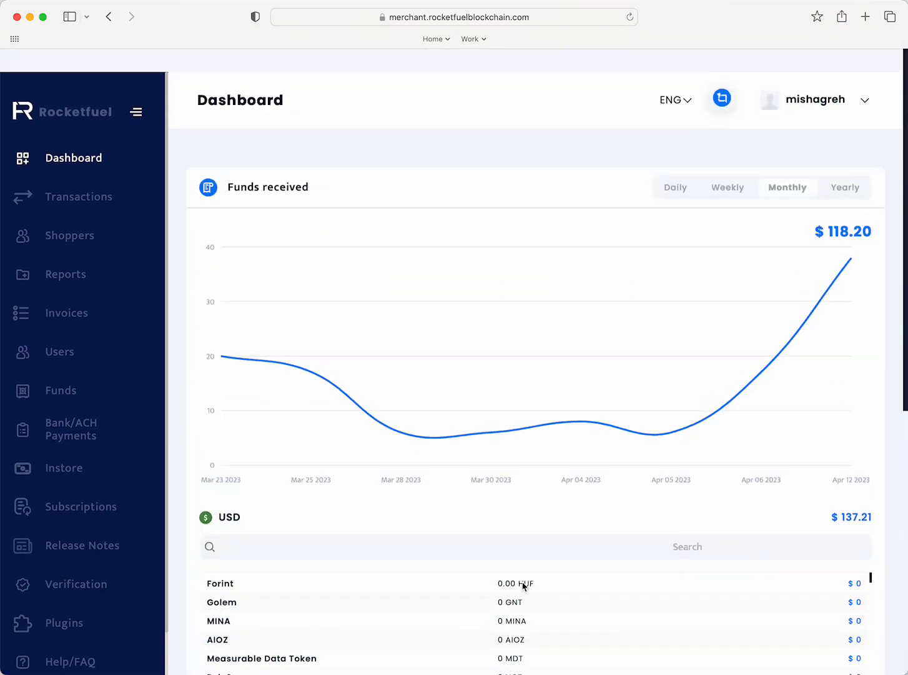
- Open Transactions and expand the details of order 3480
{"action": "left_click", "coordinate": [61, 173]}
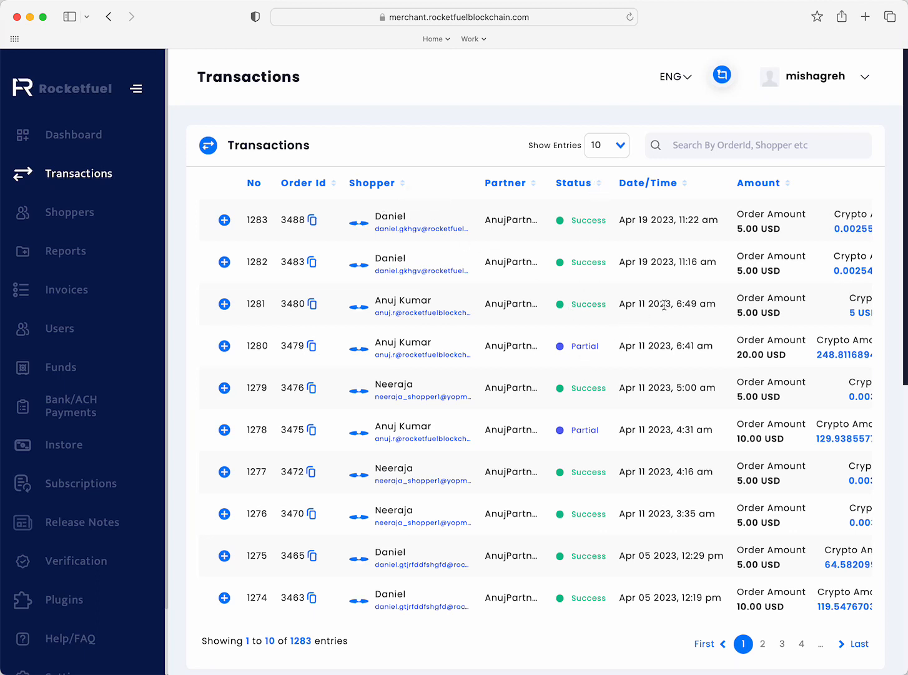
{"action": "left_click", "coordinate": [224, 305]}
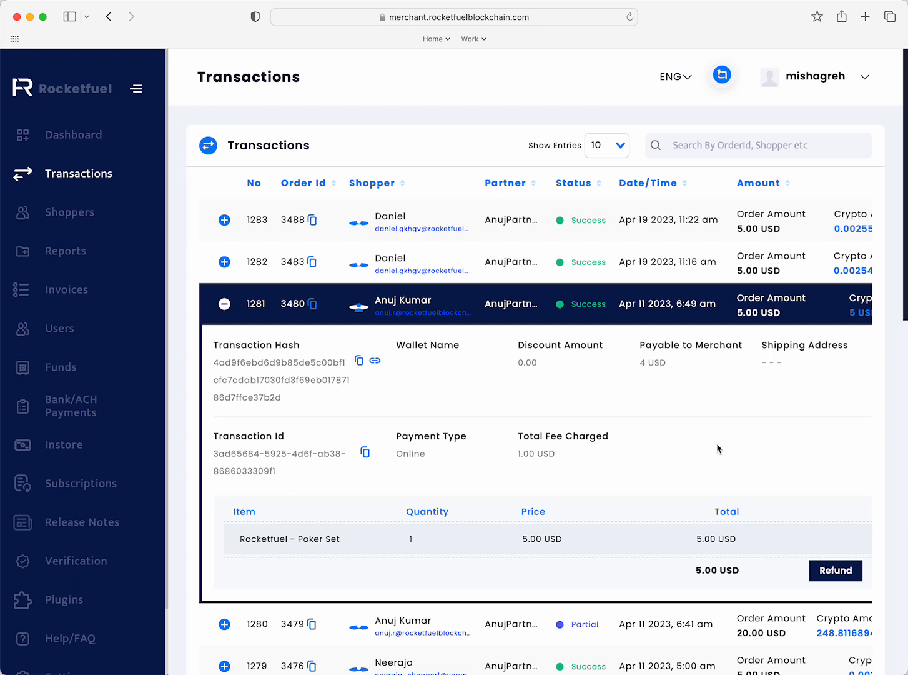
- Start a refund request for the Rocketfuel - Poker Set item and choose a Partial refund
{"action": "left_click", "coordinate": [837, 571]}
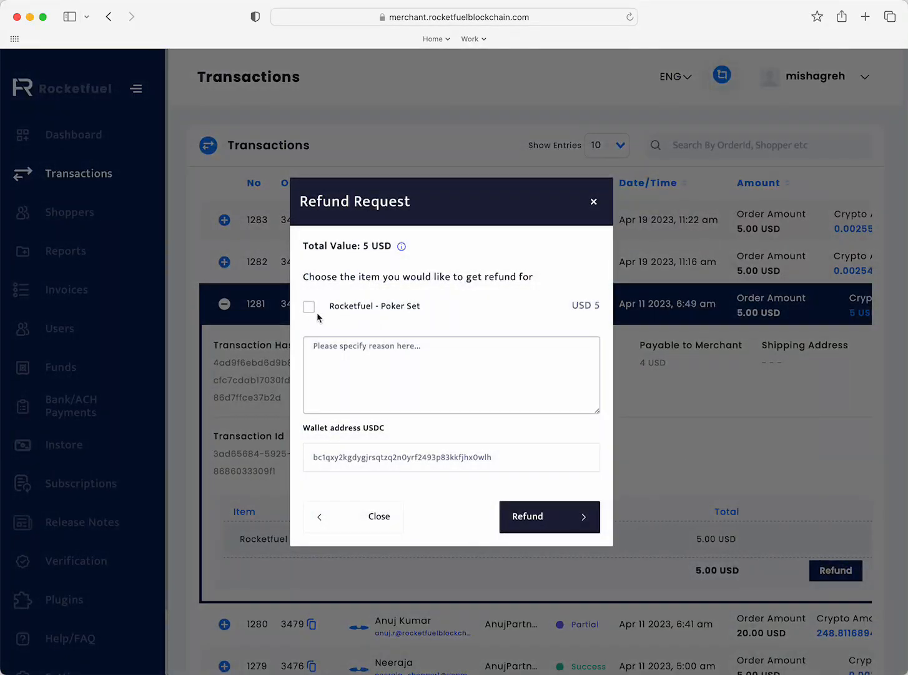
{"action": "left_click", "coordinate": [310, 308]}
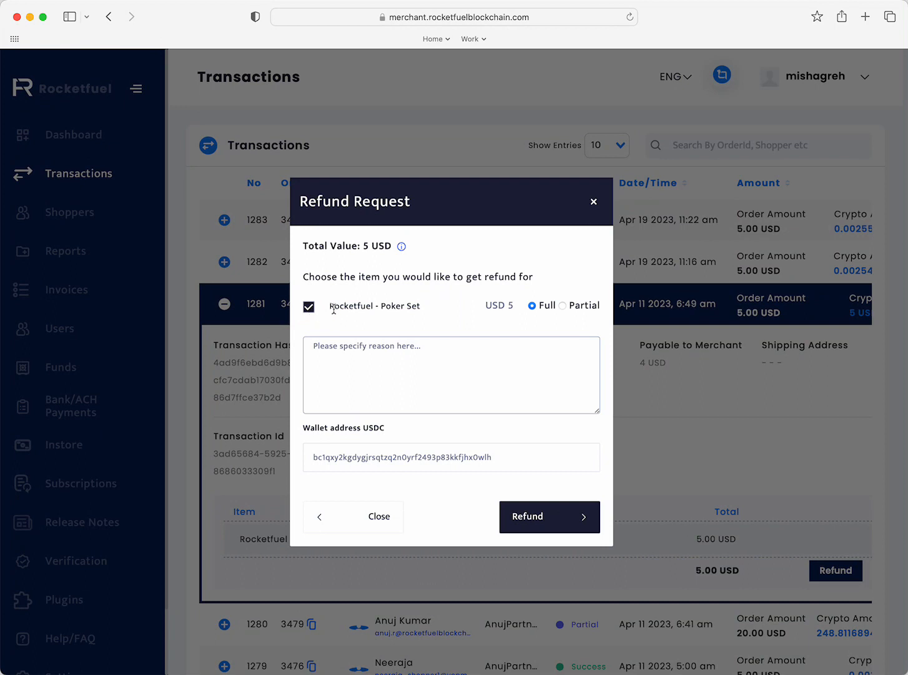
{"action": "left_click", "coordinate": [566, 308]}
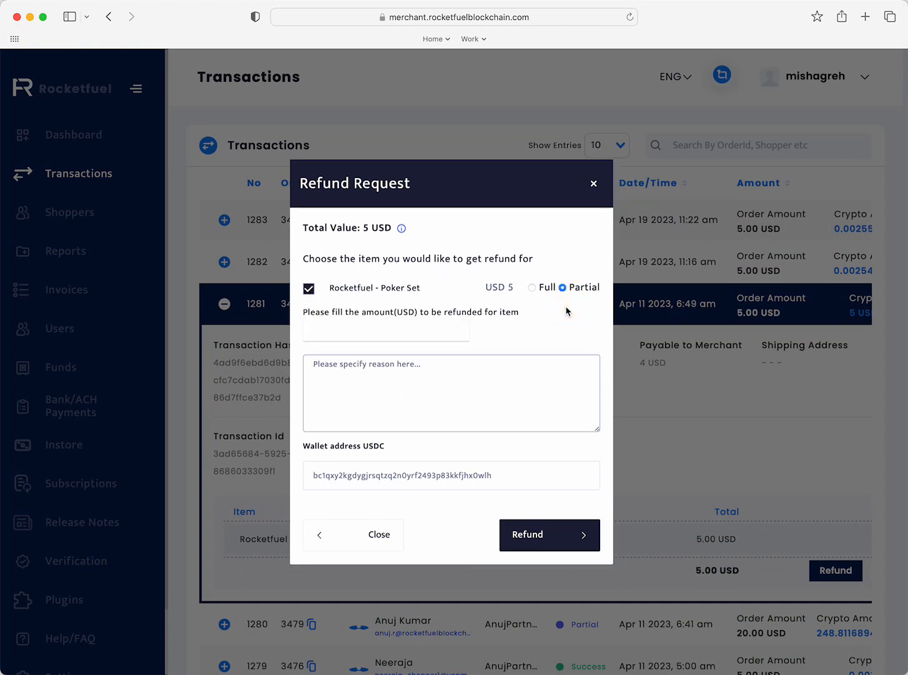
- Enter 2 as the refund amount and Wrong Color as the reason, and close the refund dialog without submitting
{"action": "left_click", "coordinate": [440, 336]}
{"action": "type", "text": "2"}
{"action": "left_click", "coordinate": [474, 396]}
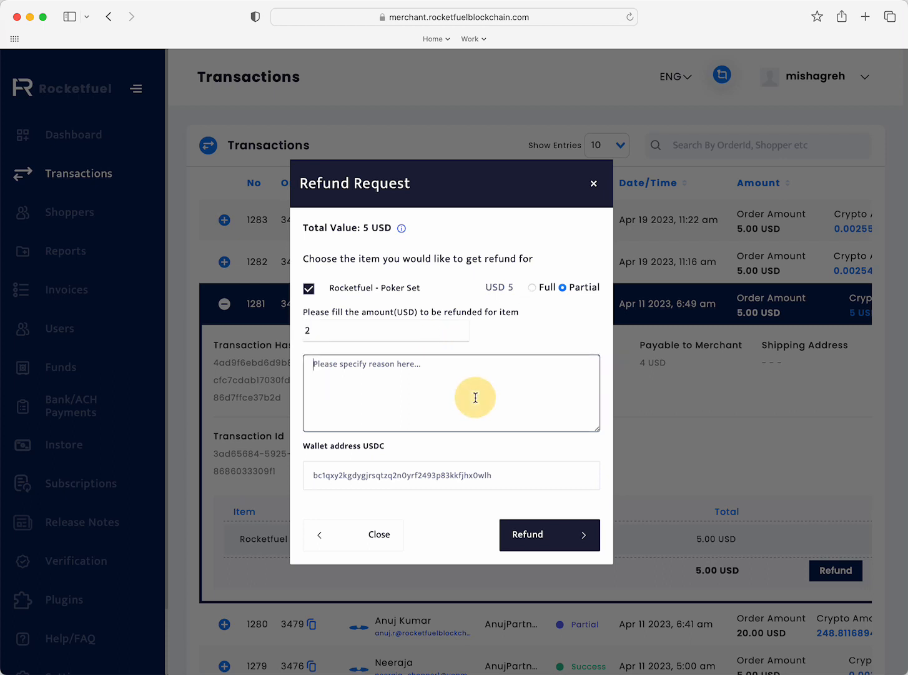
{"action": "type", "text": "Wrong Color"}
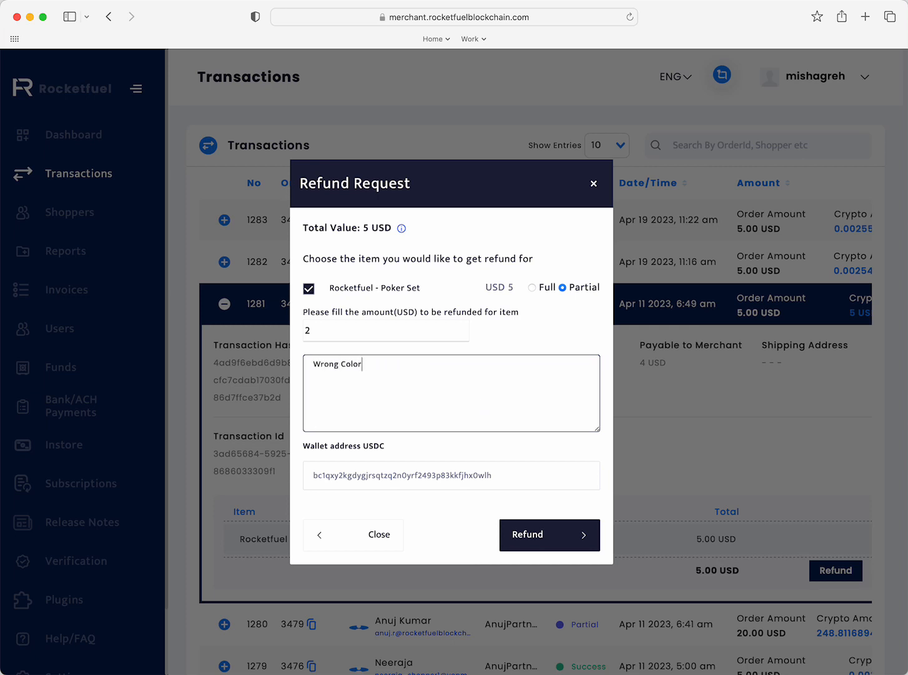
{"action": "left_click", "coordinate": [436, 481]}
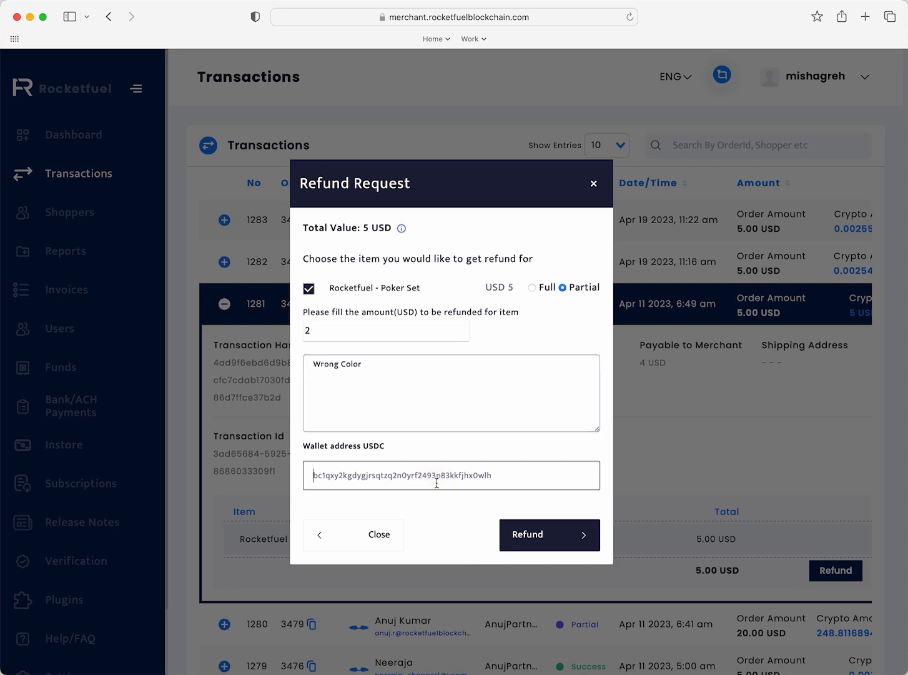
{"action": "left_click", "coordinate": [594, 183]}
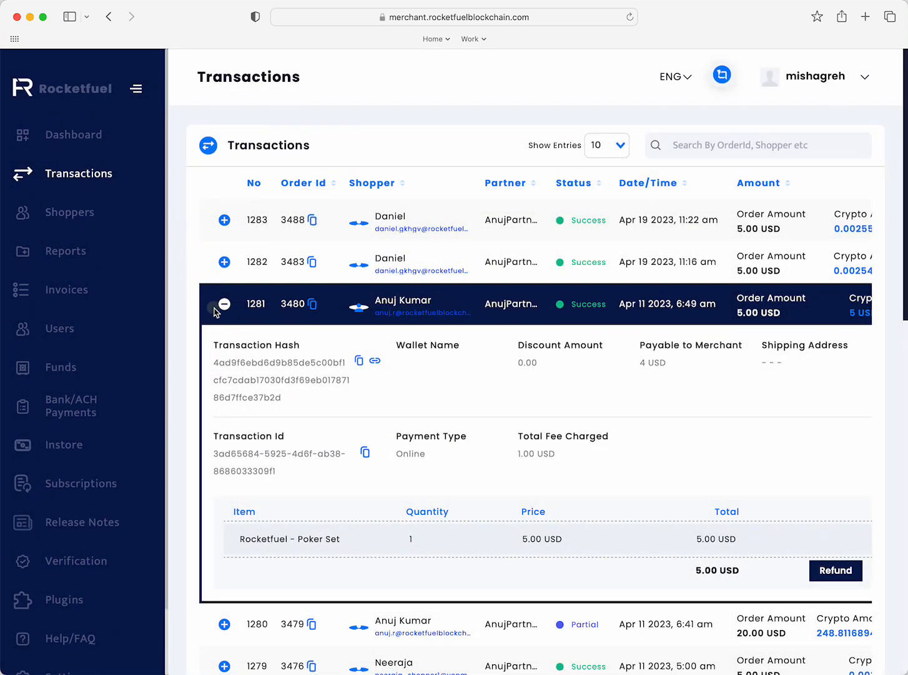
- Open Shoppers and review the last shoppers and the shoppers list
{"action": "left_click", "coordinate": [93, 215]}
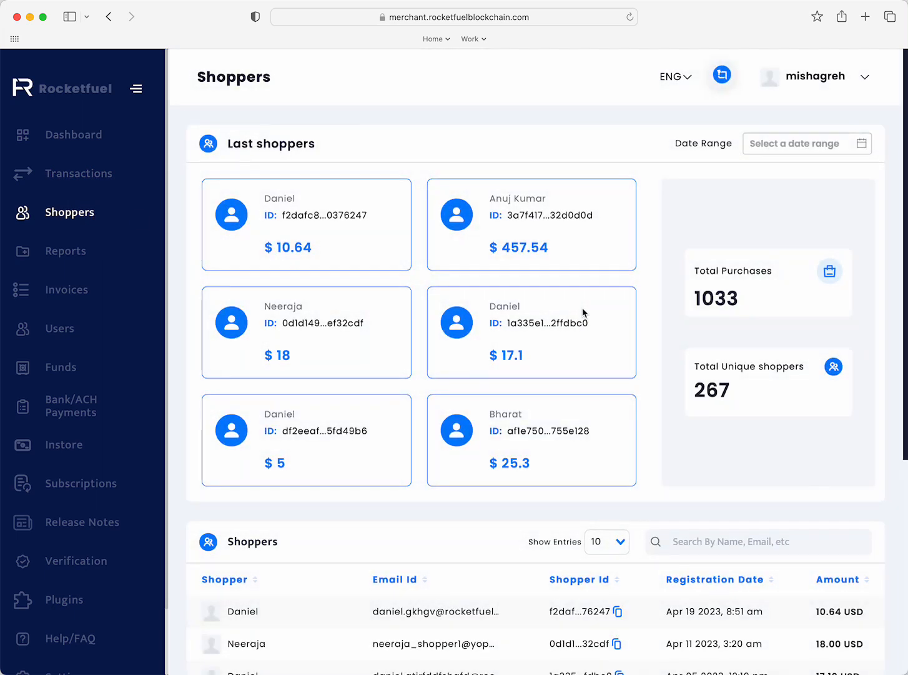
{"action": "scroll", "coordinate": [640, 336], "scroll_direction": "down", "scroll_amount": 5}
{"action": "scroll", "coordinate": [639, 338], "scroll_direction": "down", "scroll_amount": 1}
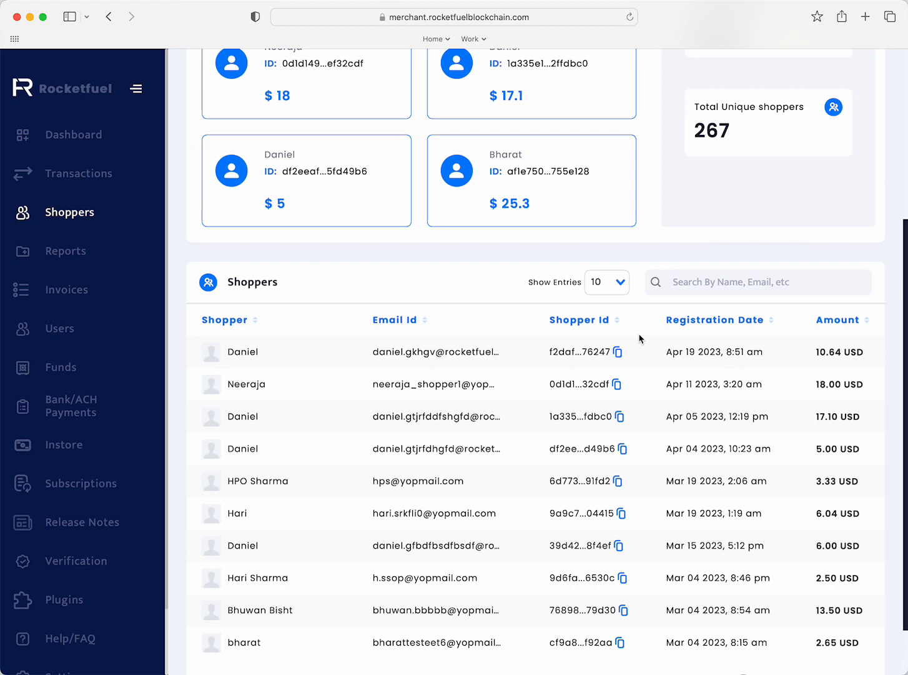
{"action": "scroll", "coordinate": [639, 338], "scroll_direction": "up", "scroll_amount": 5}
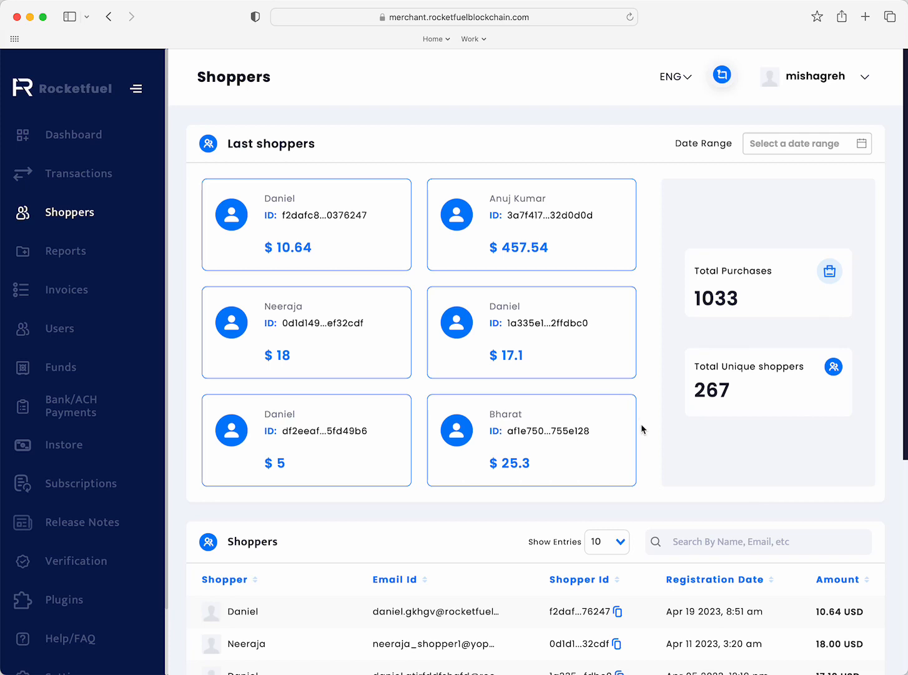
{"action": "scroll", "coordinate": [641, 424], "scroll_direction": "down", "scroll_amount": 5}
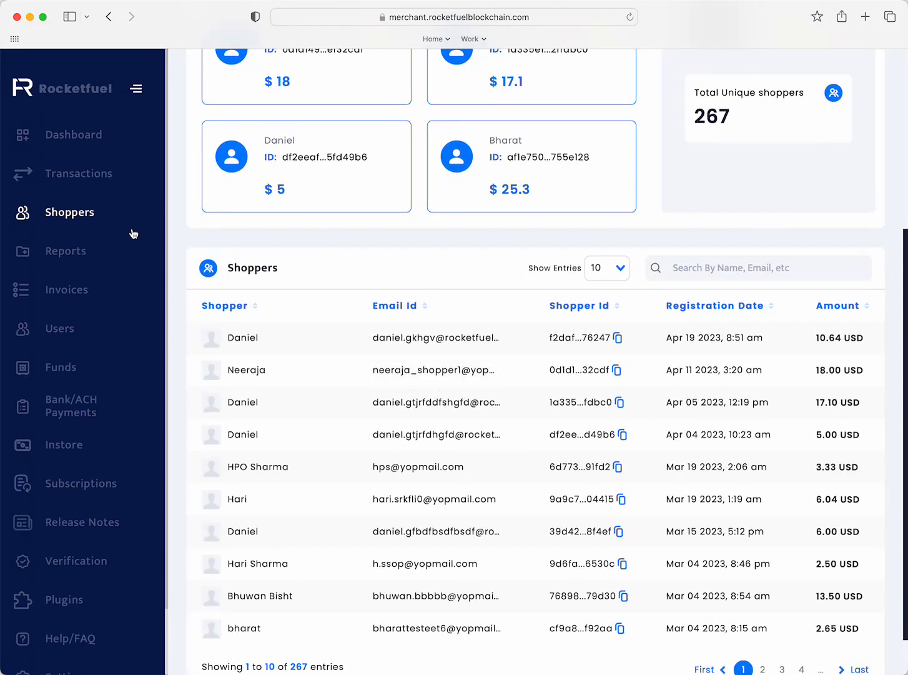
- Open Reports and the All Reports download dialog
{"action": "left_click", "coordinate": [95, 258]}
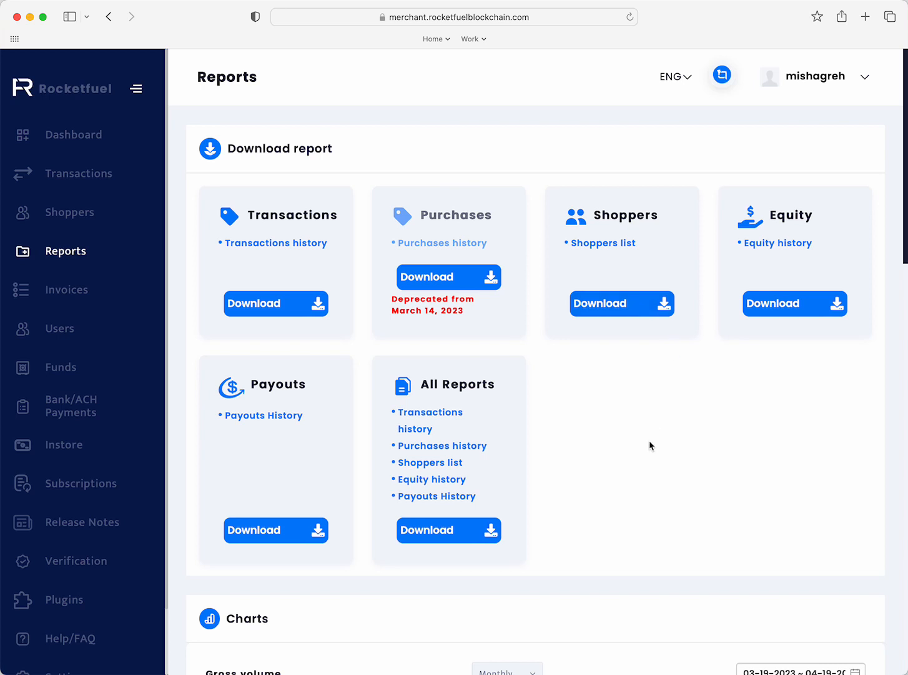
{"action": "scroll", "coordinate": [649, 445], "scroll_direction": "down", "scroll_amount": 1}
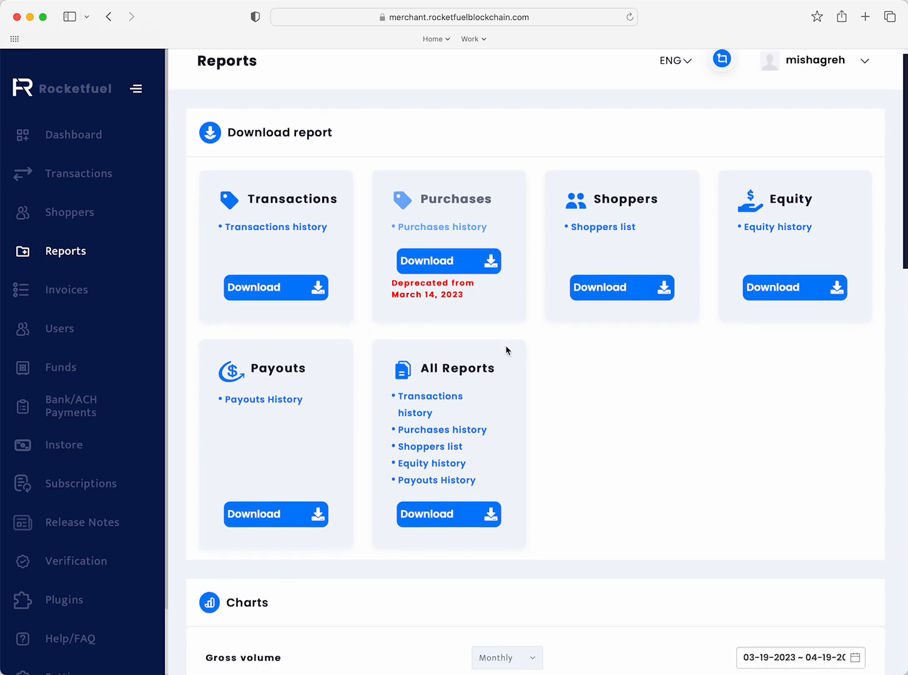
{"action": "left_click", "coordinate": [467, 521]}
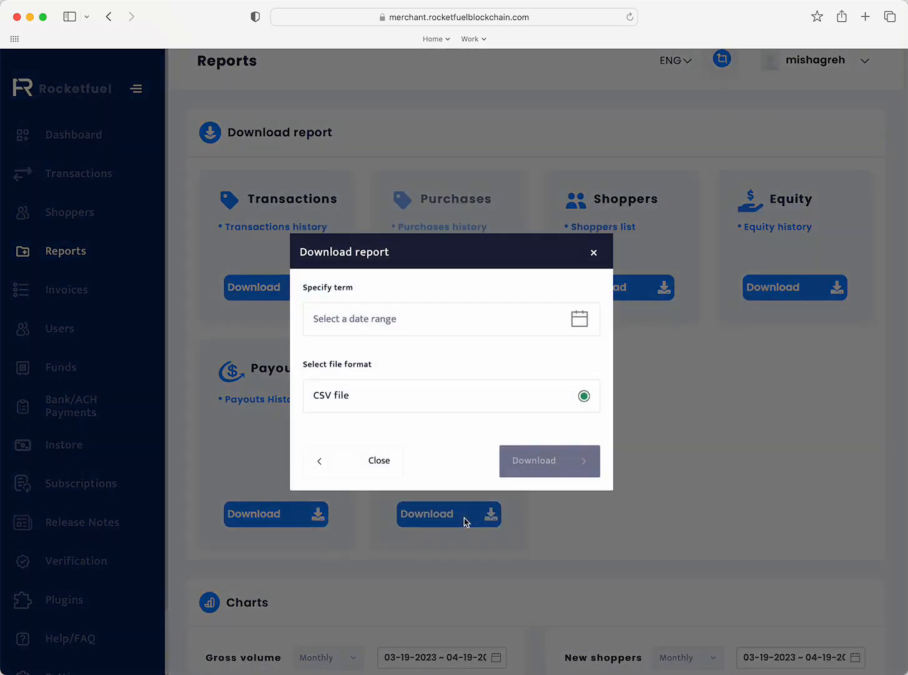
- Pick the date range 04-01-2023 to 04-19-2023 and close the download dialog
{"action": "left_click", "coordinate": [579, 319]}
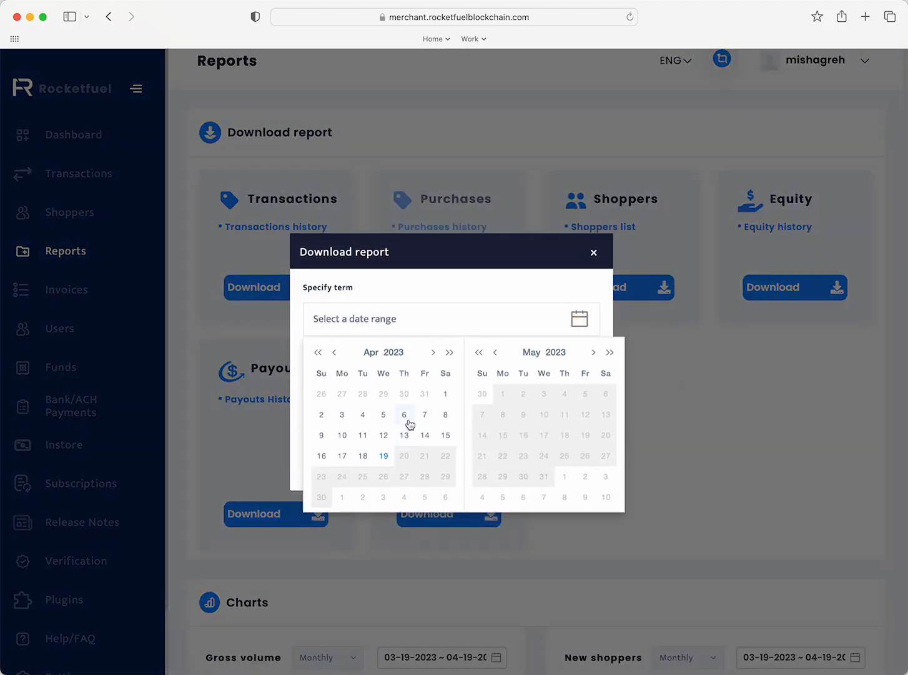
{"action": "left_click", "coordinate": [445, 395]}
{"action": "left_click", "coordinate": [382, 457]}
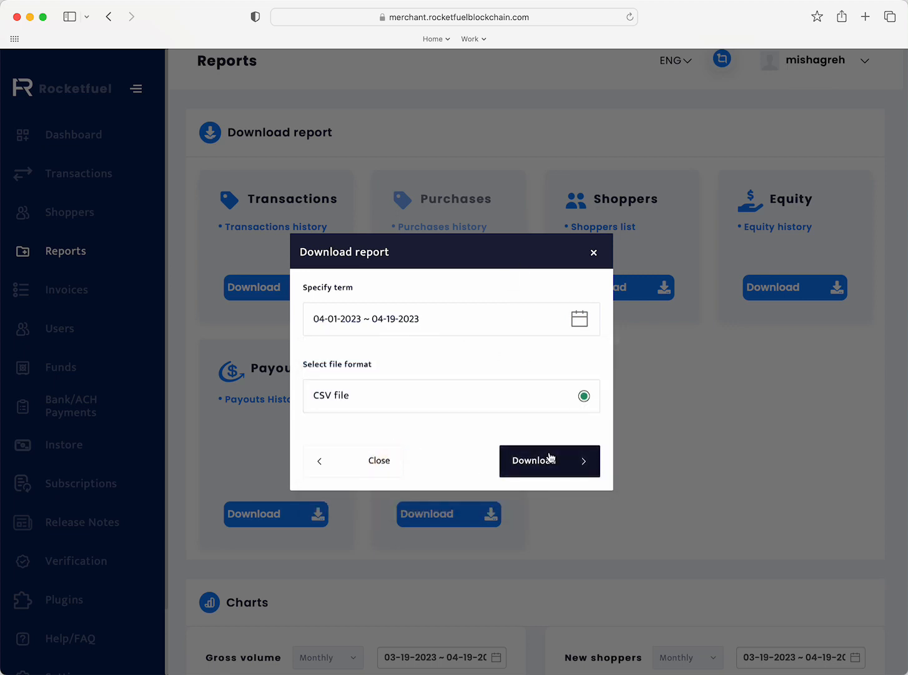
{"action": "left_click", "coordinate": [594, 252]}
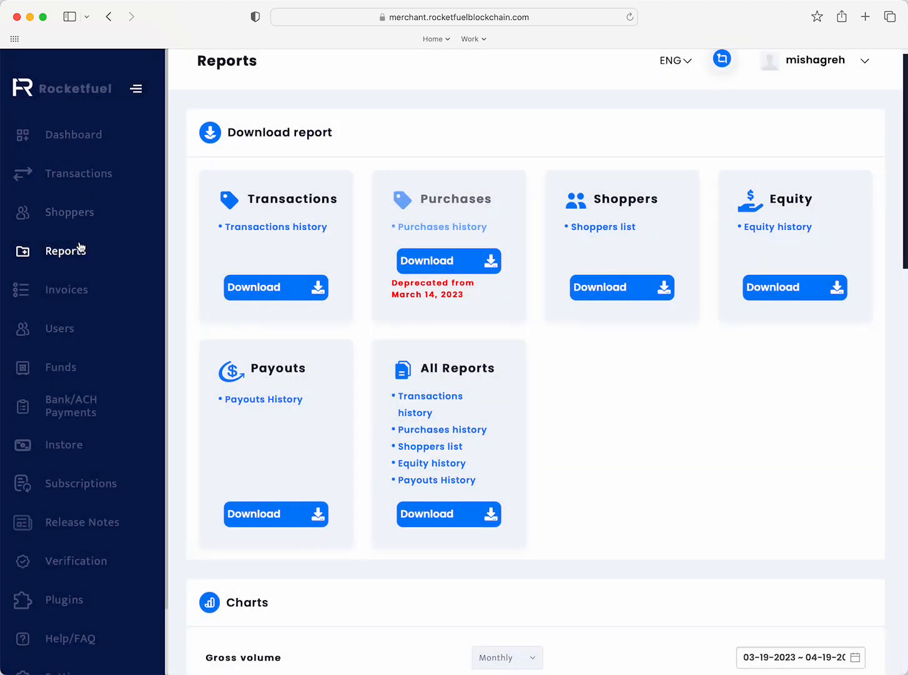
- Open Invoices, start a new invoice, and autofill the customer's first name, last name and e-mail
{"action": "left_click", "coordinate": [76, 289]}
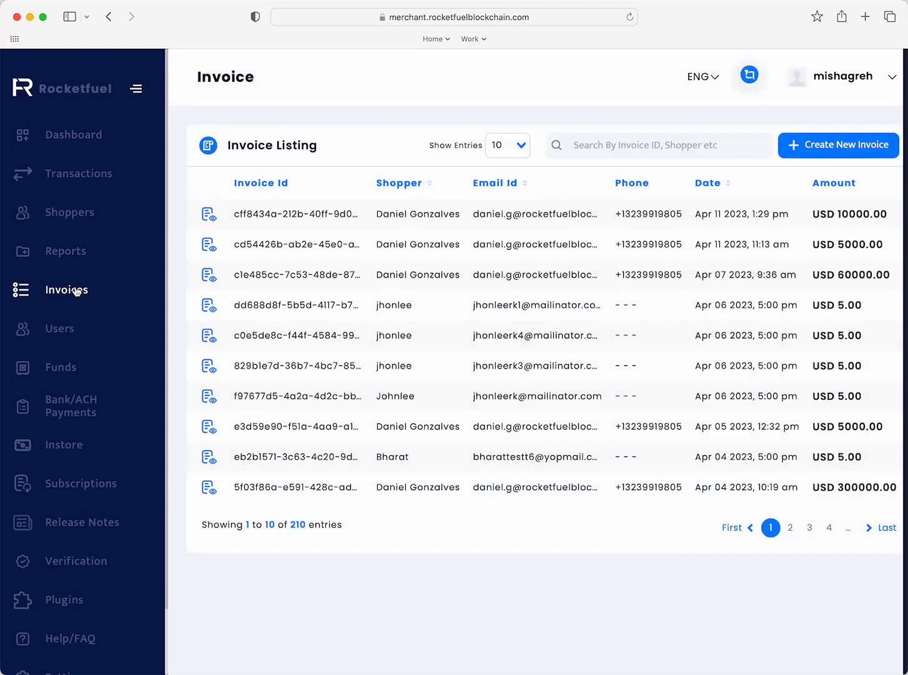
{"action": "left_click", "coordinate": [805, 147]}
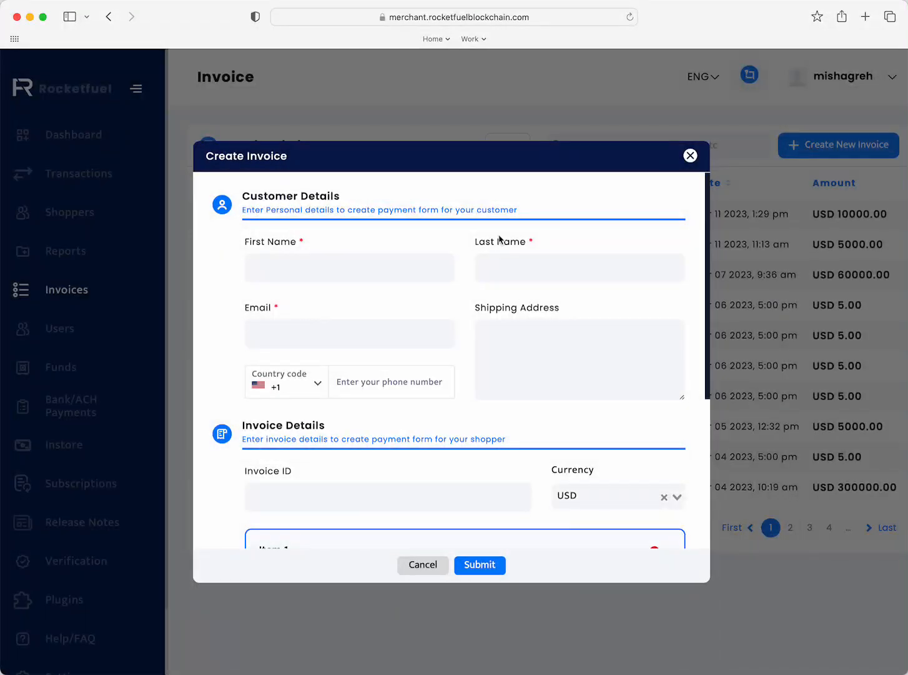
{"action": "left_click", "coordinate": [409, 268]}
{"action": "left_click", "coordinate": [439, 268]}
{"action": "left_click", "coordinate": [361, 336]}
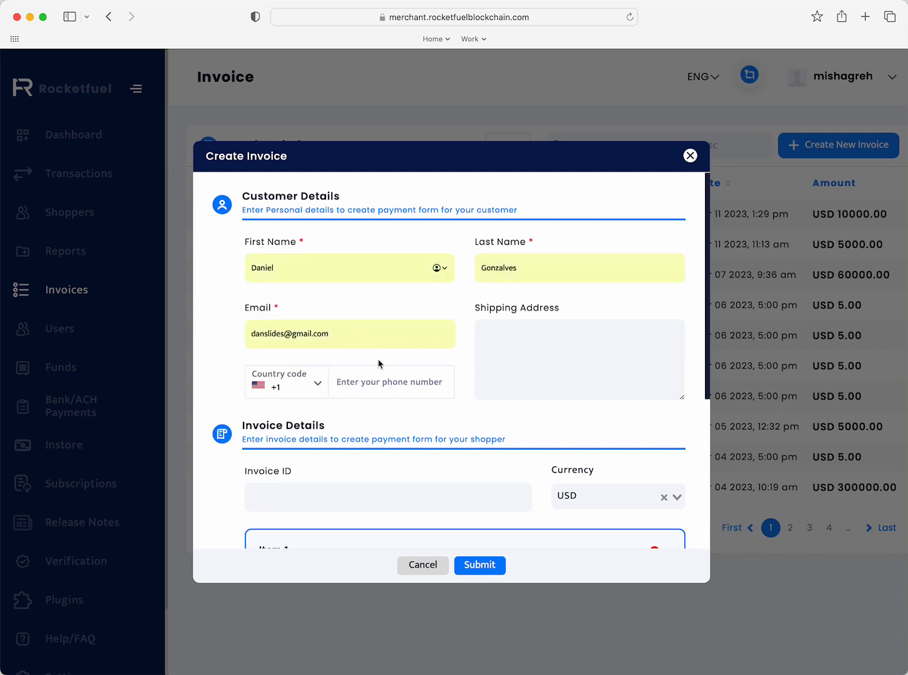
- Restore the customer's first name field after stray text is entered into it
{"action": "scroll", "coordinate": [379, 365], "scroll_direction": "down", "scroll_amount": 4}
{"action": "left_click", "coordinate": [378, 341]}
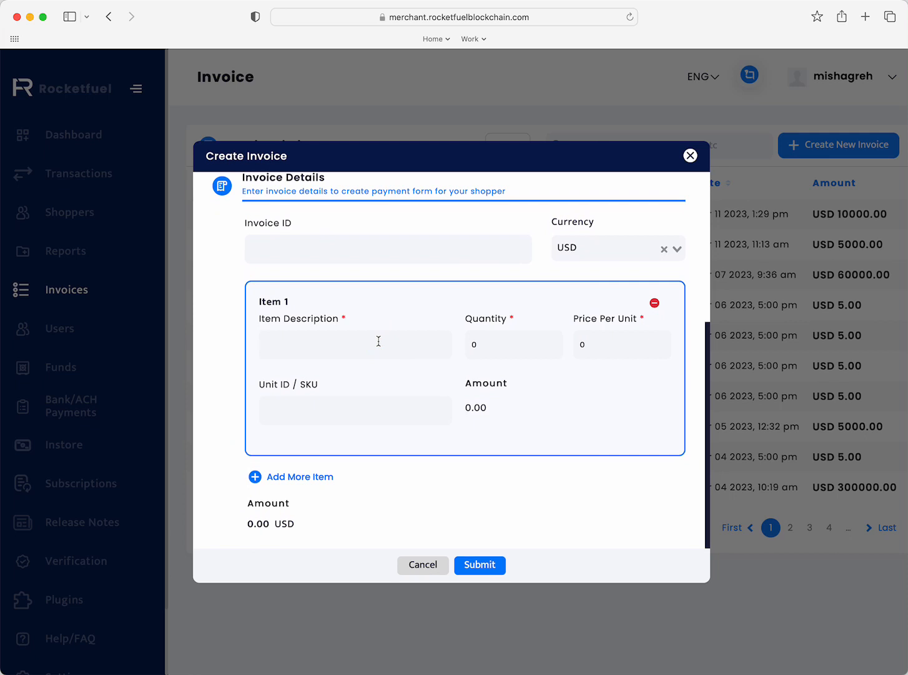
{"action": "type", "text": "Dan"}
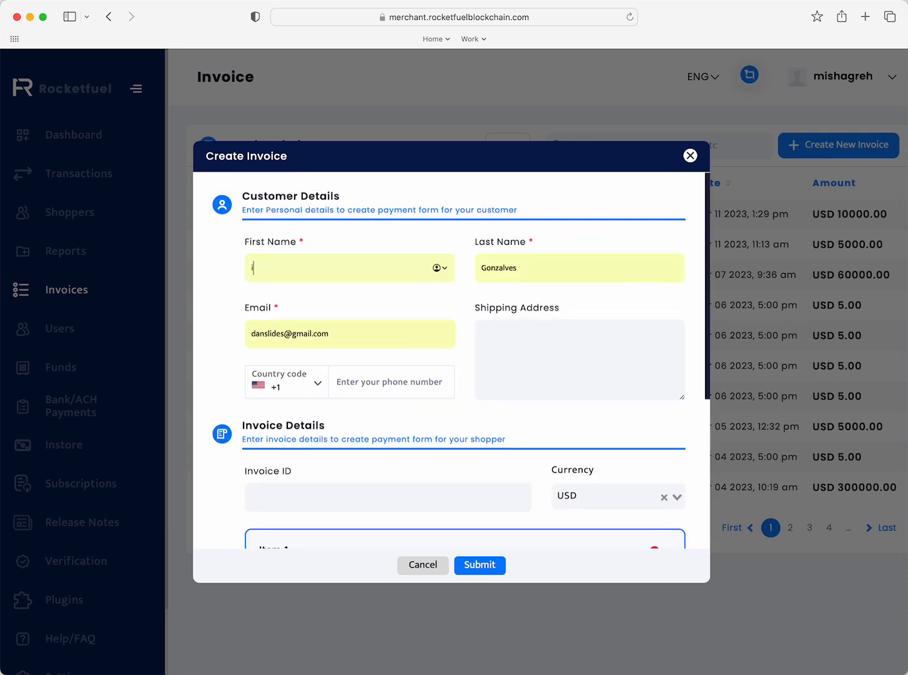
{"action": "type", "text": "ill"}
{"action": "key", "text": "BackSpace"}
{"action": "key", "text": "BackSpace"}
{"action": "type", "text": "Danie"}
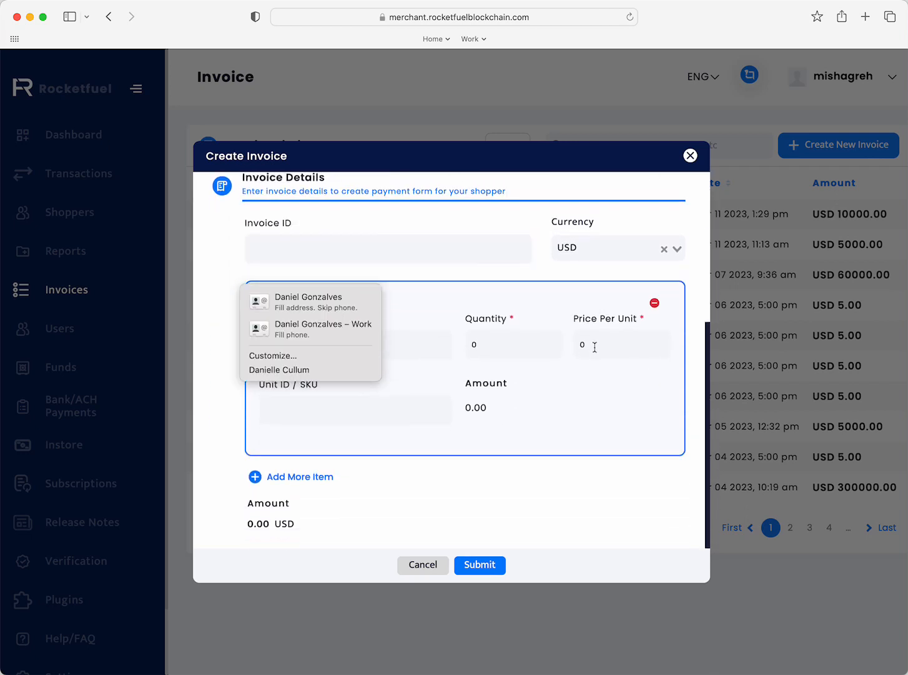
- Add item Due Bill with quantity 1 and price per unit 5000, and submit the invoice
{"action": "type", "text": "Due B"}
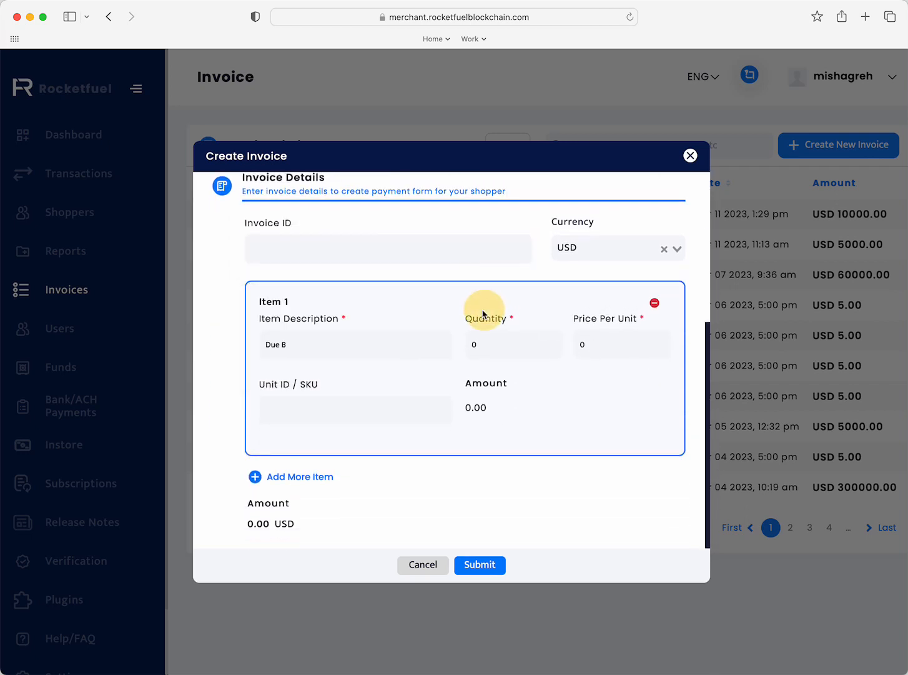
{"action": "type", "text": "ill"}
{"action": "key", "text": "Tab"}
{"action": "type", "text": "1"}
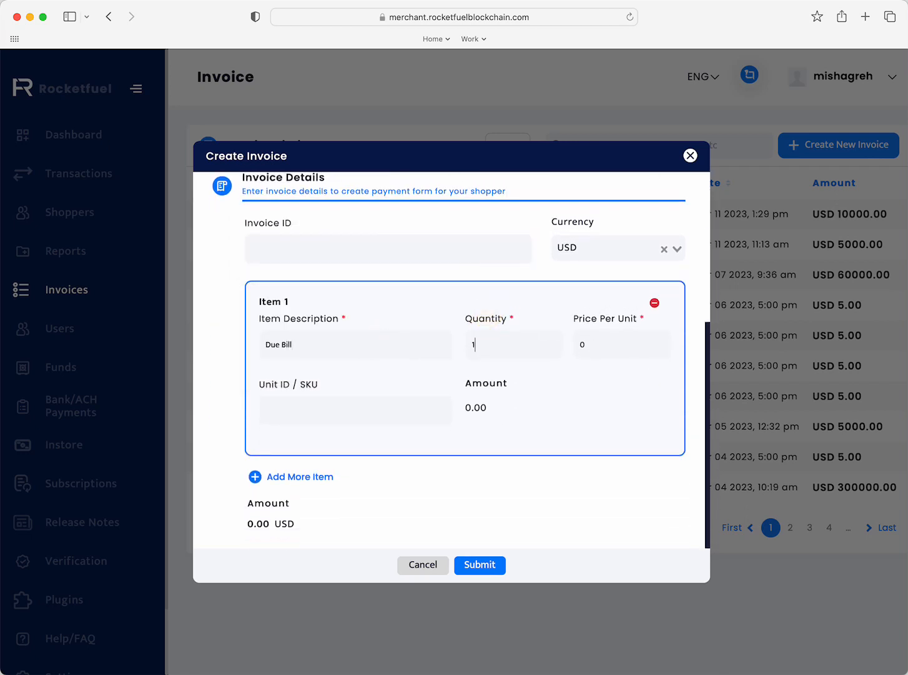
{"action": "key", "text": "Tab"}
{"action": "type", "text": "5000"}
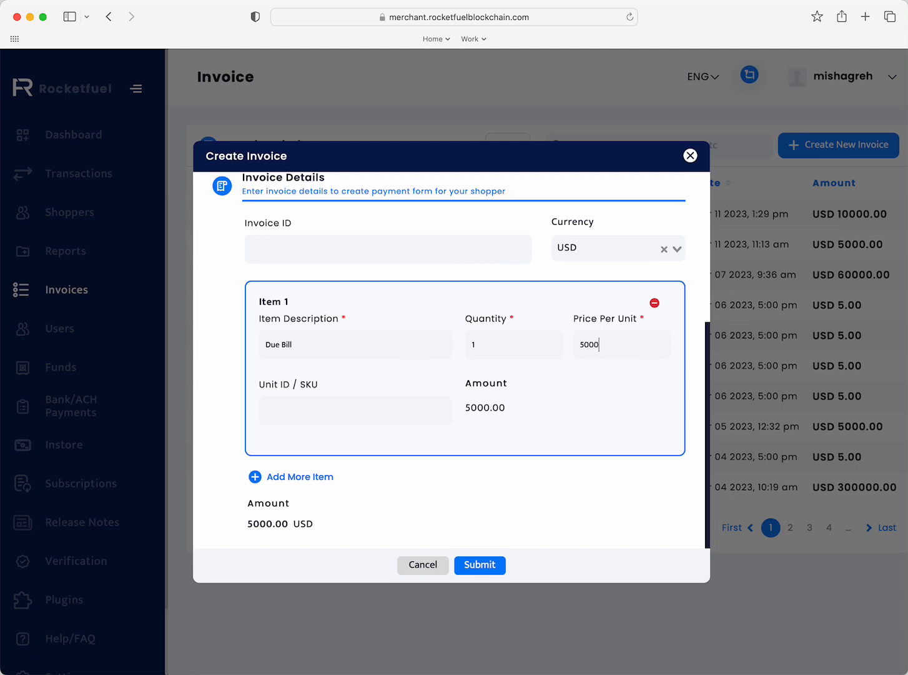
{"action": "left_click", "coordinate": [469, 562]}
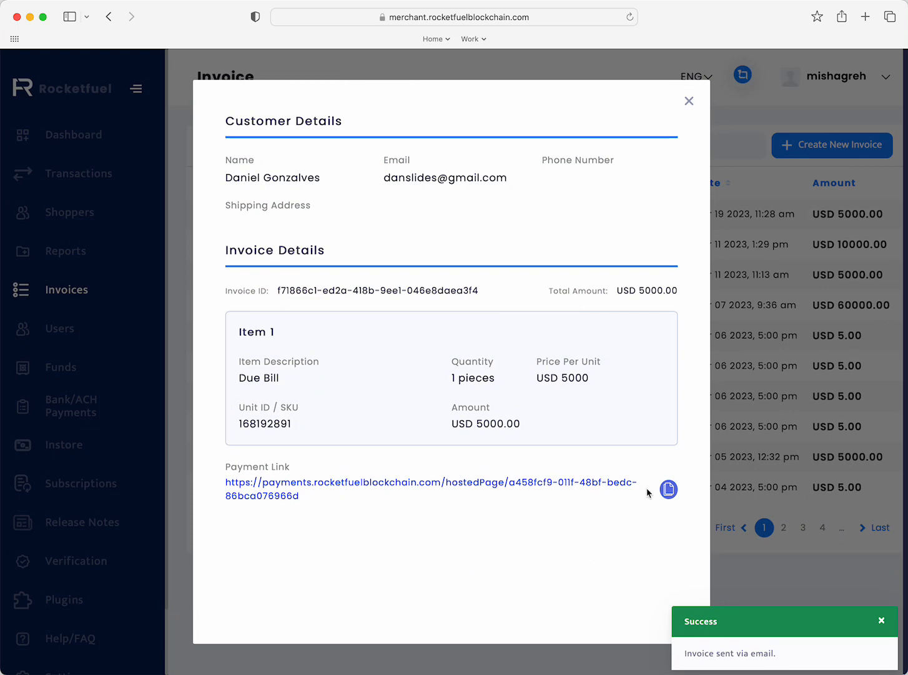
- Open the invoice's payment link in a new tab and expand the checkout's order details
{"action": "left_click", "coordinate": [669, 489]}
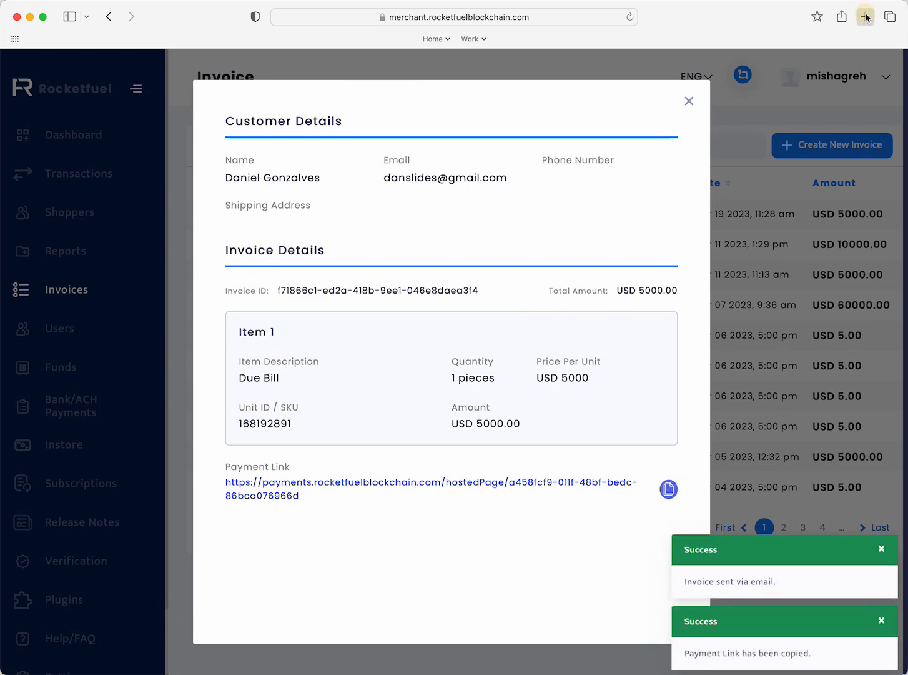
{"action": "left_click", "coordinate": [865, 17]}
{"action": "key", "text": "super+v"}
{"action": "key", "text": "Return"}
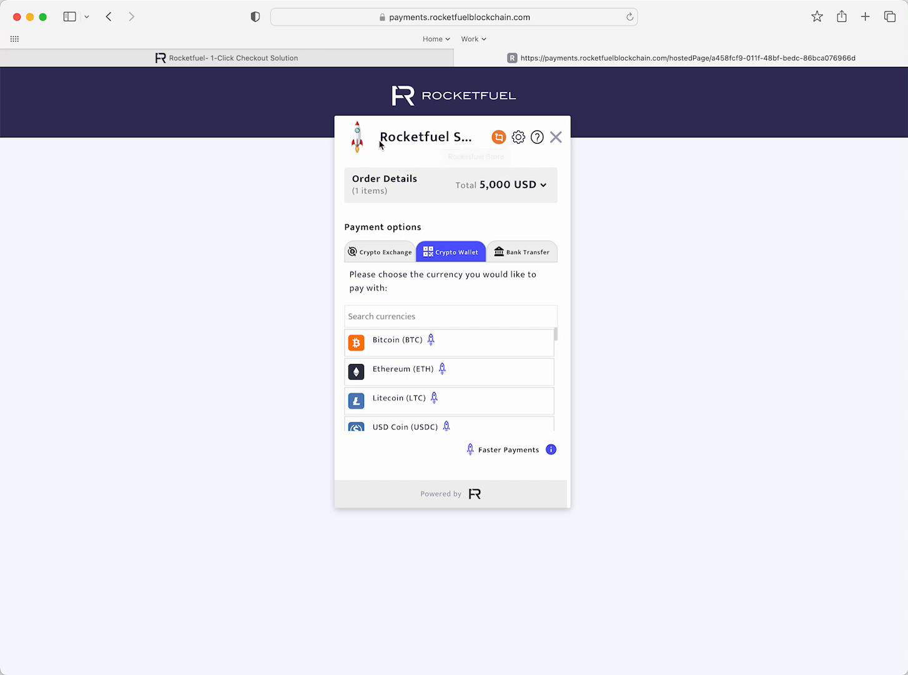
{"action": "left_click", "coordinate": [544, 185]}
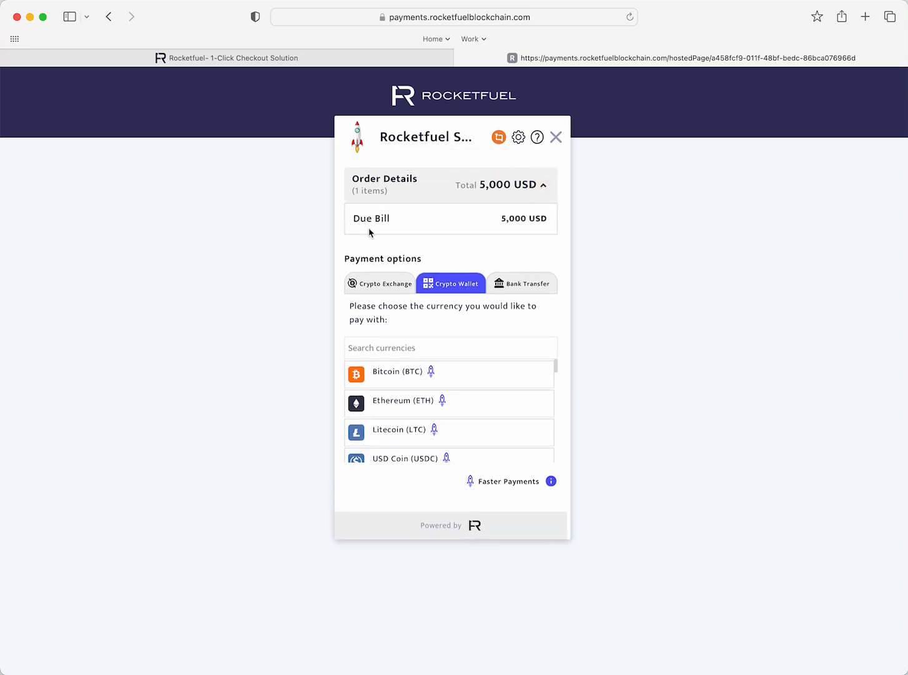
- Choose Bitcoin as the crypto wallet currency on the invoice checkout and dismiss the payment instructions
{"action": "left_click", "coordinate": [478, 372]}
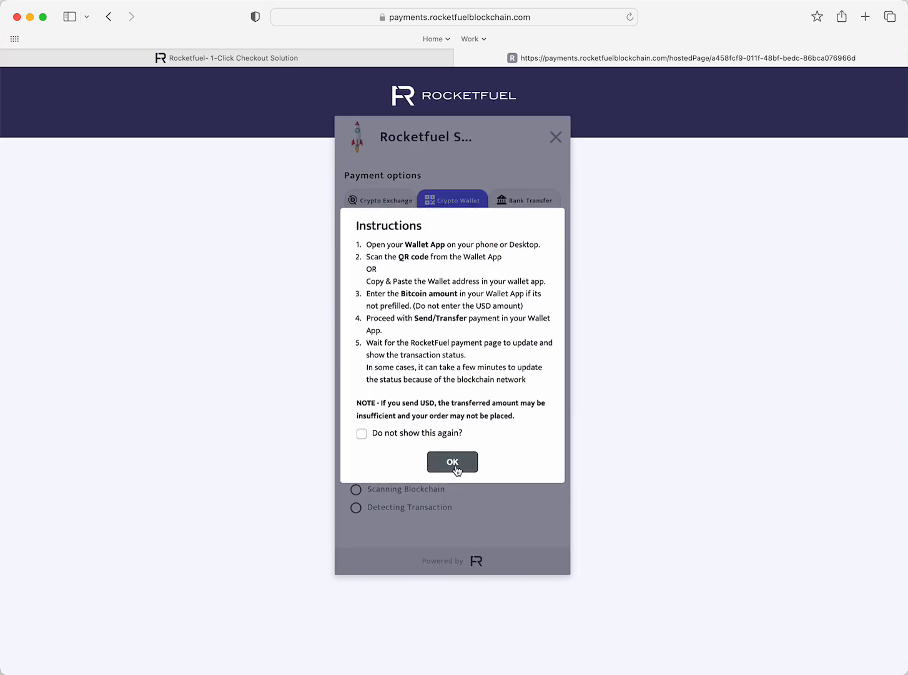
{"action": "left_click", "coordinate": [458, 465]}
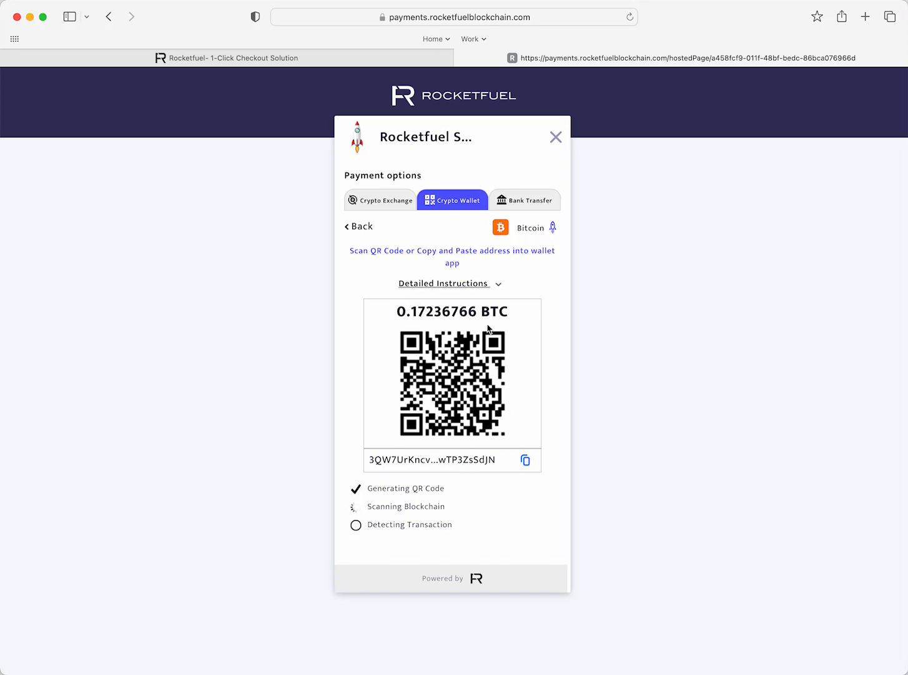
- Return to the merchant portal tab and browse the Users and Reports pages
{"action": "left_click", "coordinate": [461, 58]}
{"action": "left_click", "coordinate": [687, 104]}
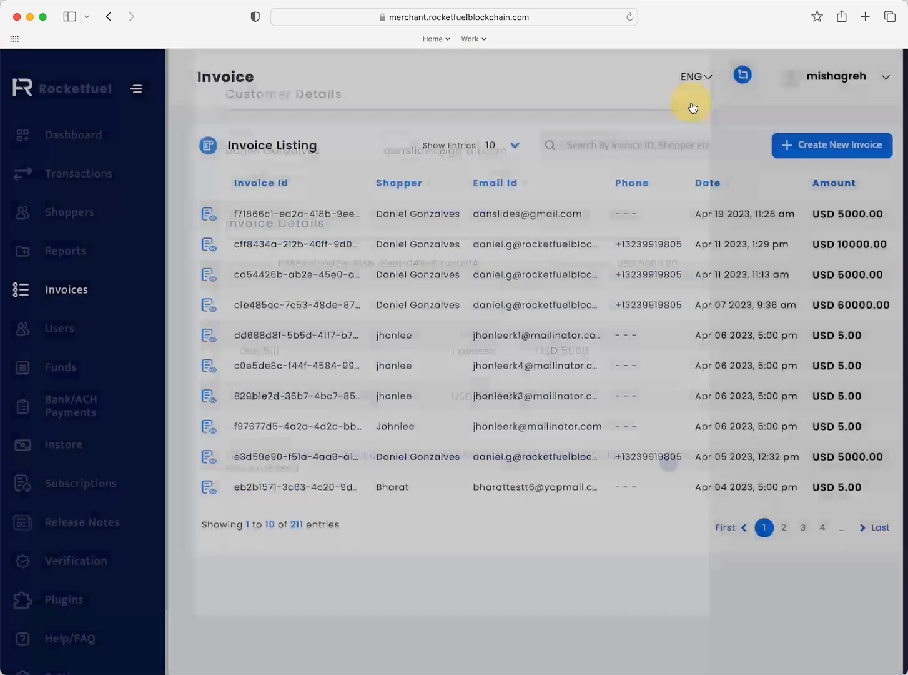
{"action": "left_click", "coordinate": [68, 327]}
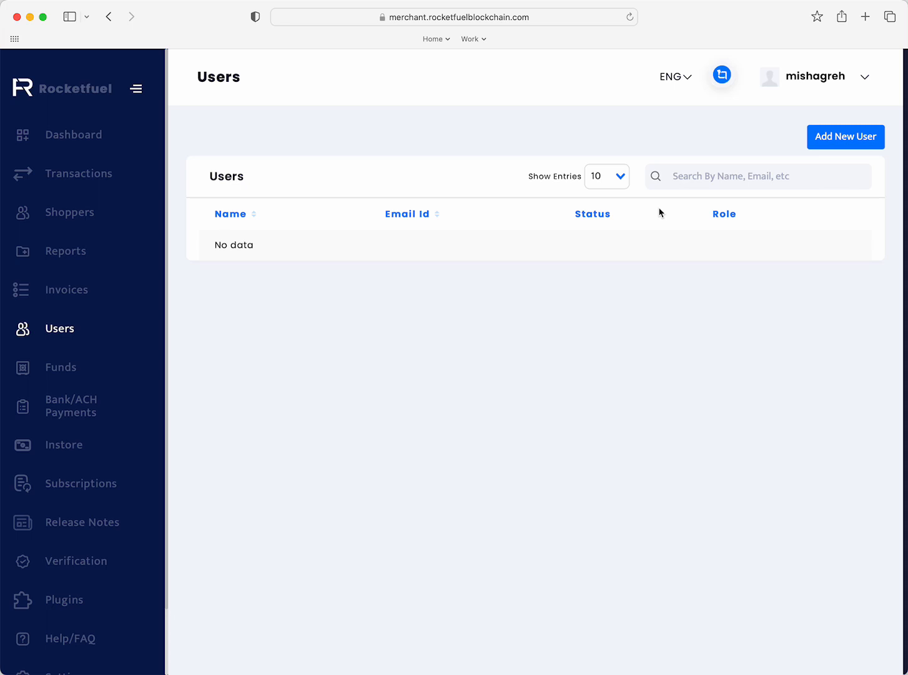
{"action": "left_click", "coordinate": [90, 261]}
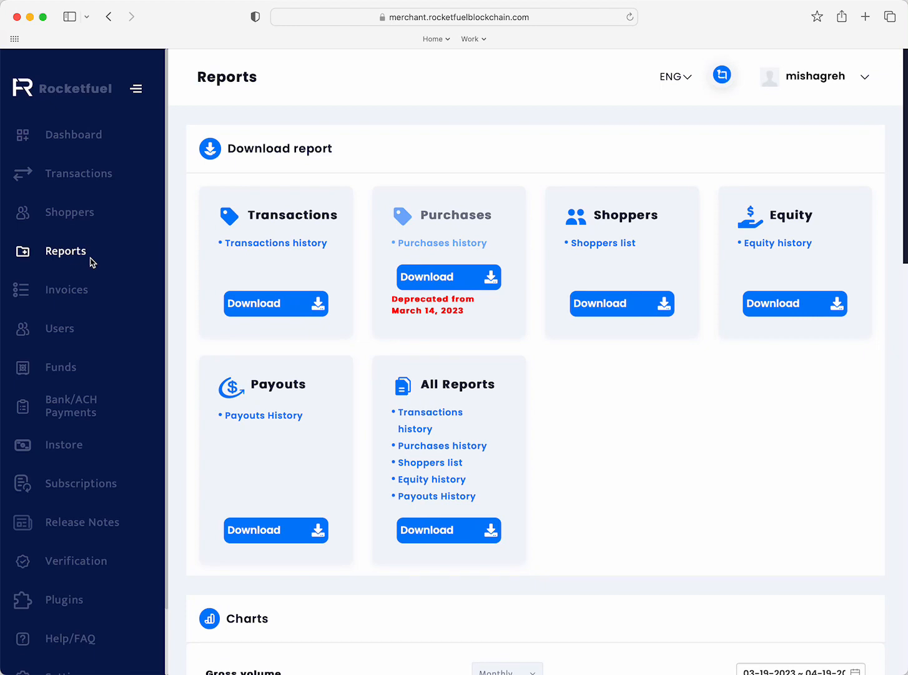
- Open Transactions and expand the details of transaction 1281
{"action": "left_click", "coordinate": [103, 175]}
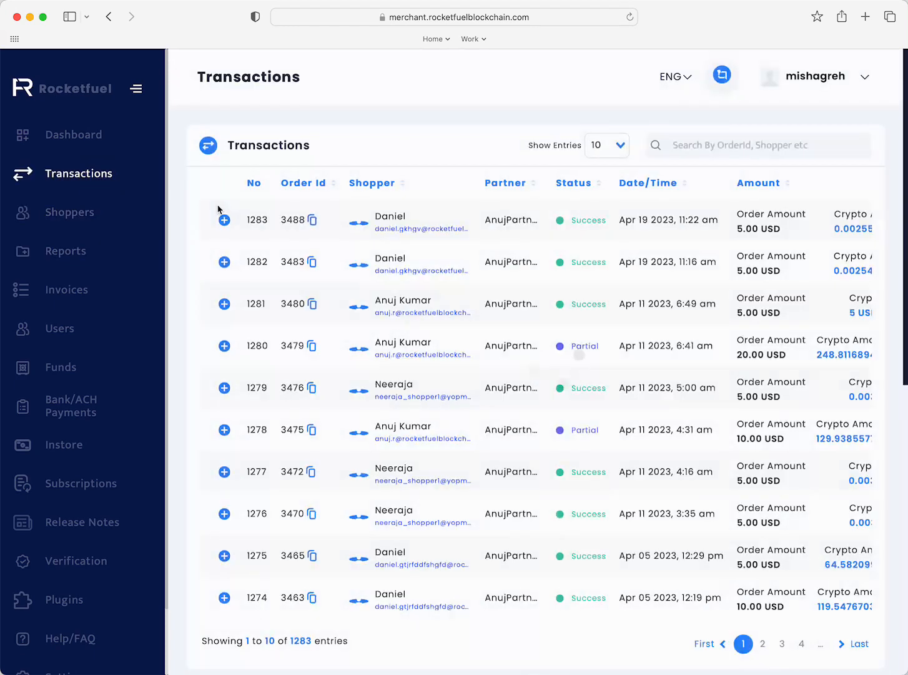
{"action": "left_click", "coordinate": [224, 303]}
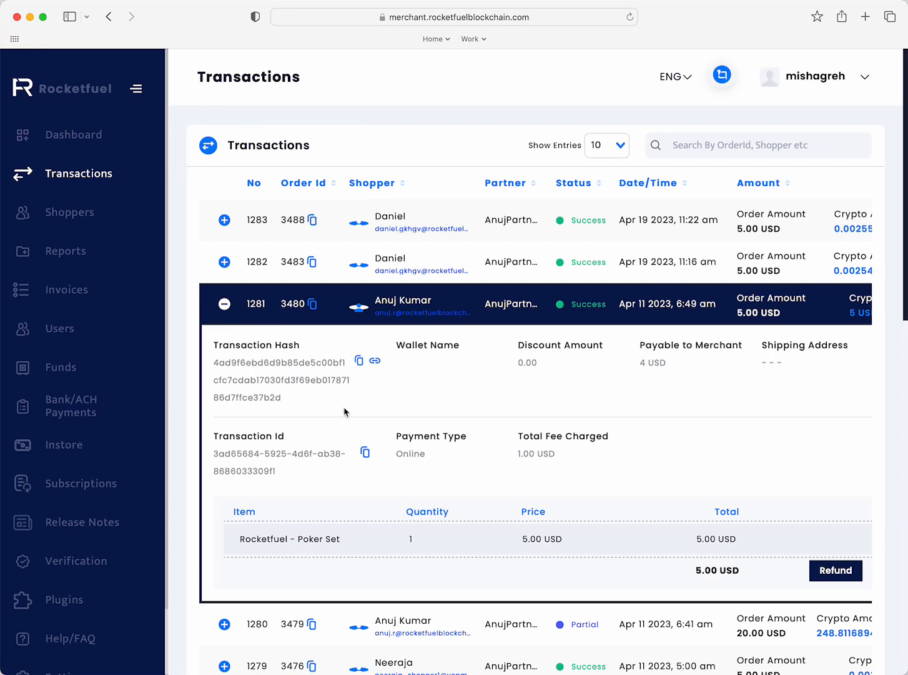
- Open the Add New User form on the Users page and close it without filling it in
{"action": "left_click", "coordinate": [46, 327]}
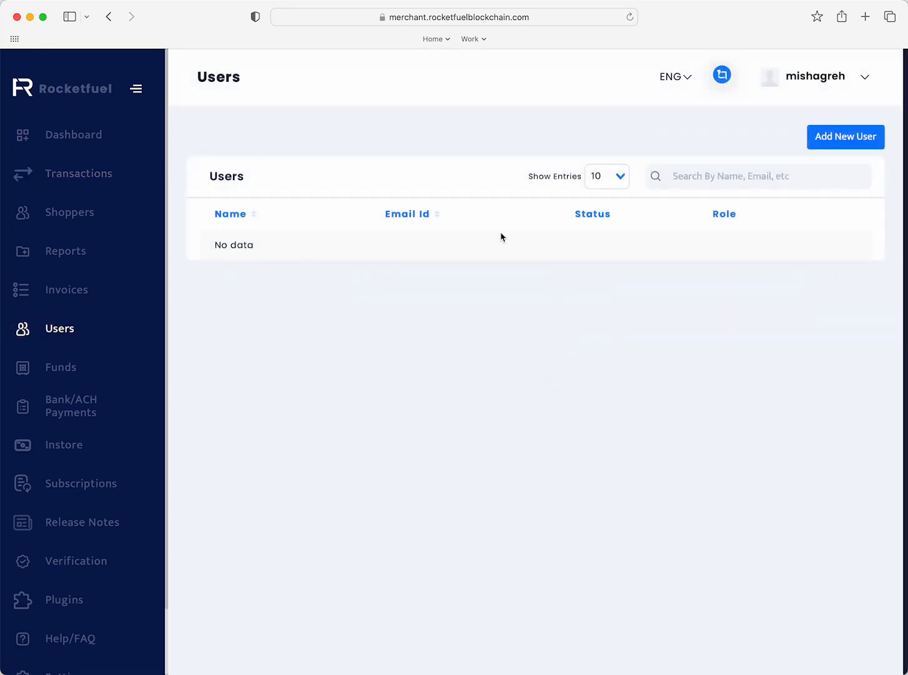
{"action": "left_click", "coordinate": [820, 143]}
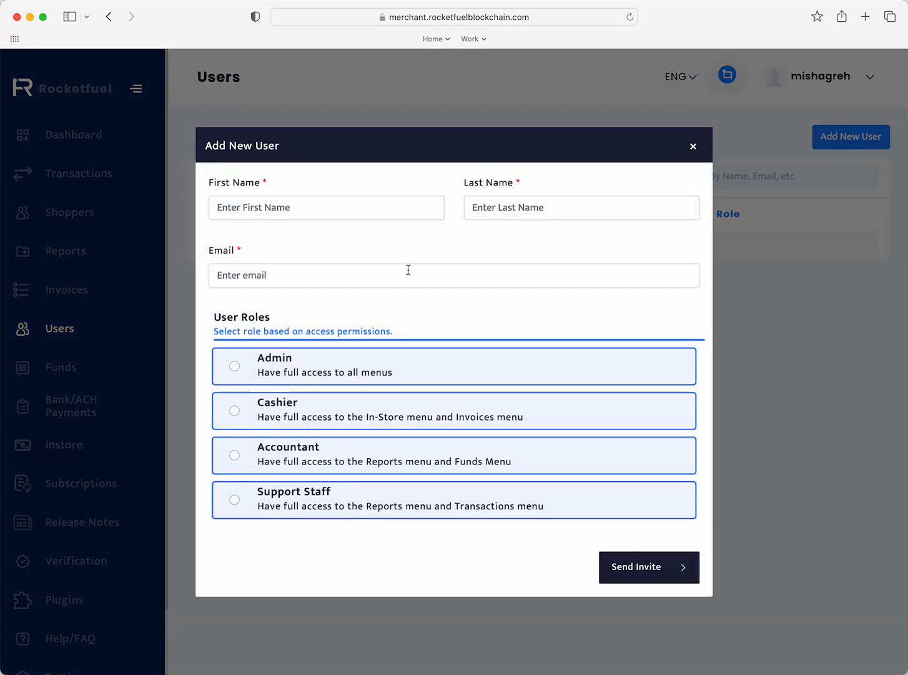
{"action": "left_click", "coordinate": [693, 146]}
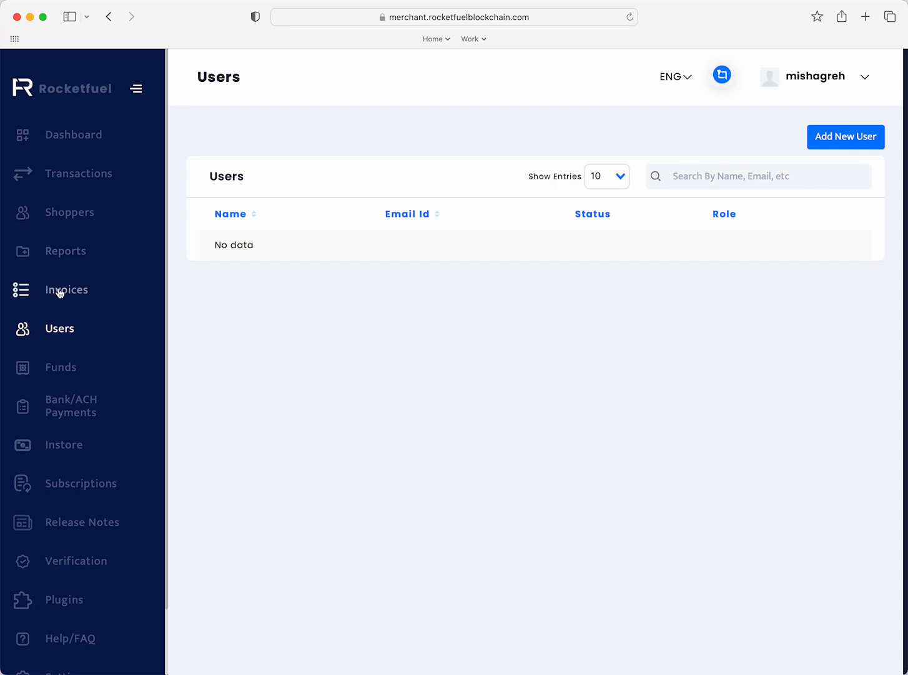
- Open Instore and enter order ID 245624 with an order amount of 3000
{"action": "scroll", "coordinate": [65, 376], "scroll_direction": "down", "scroll_amount": 2}
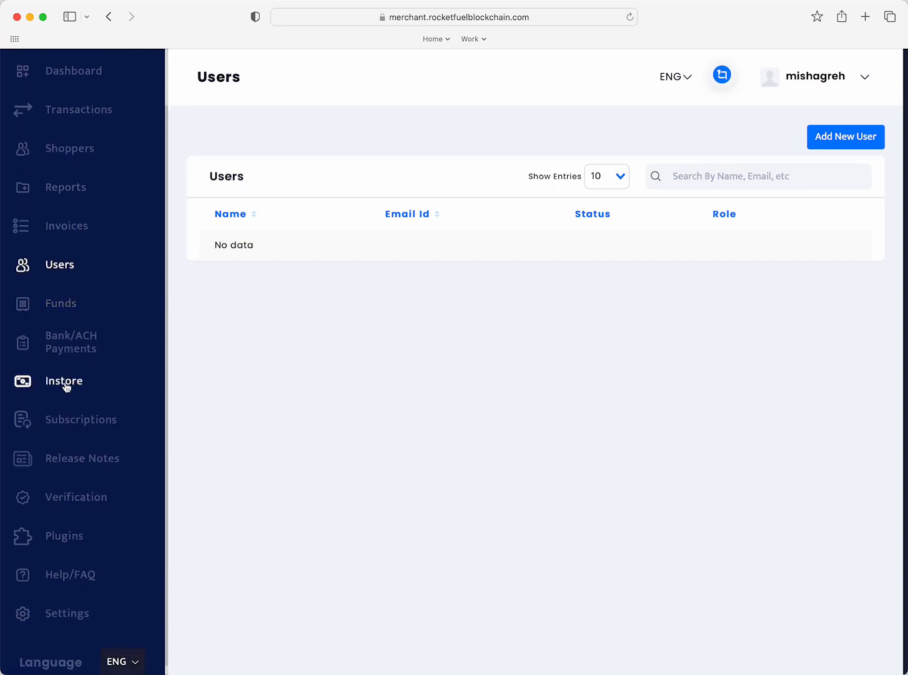
{"action": "left_click", "coordinate": [65, 382]}
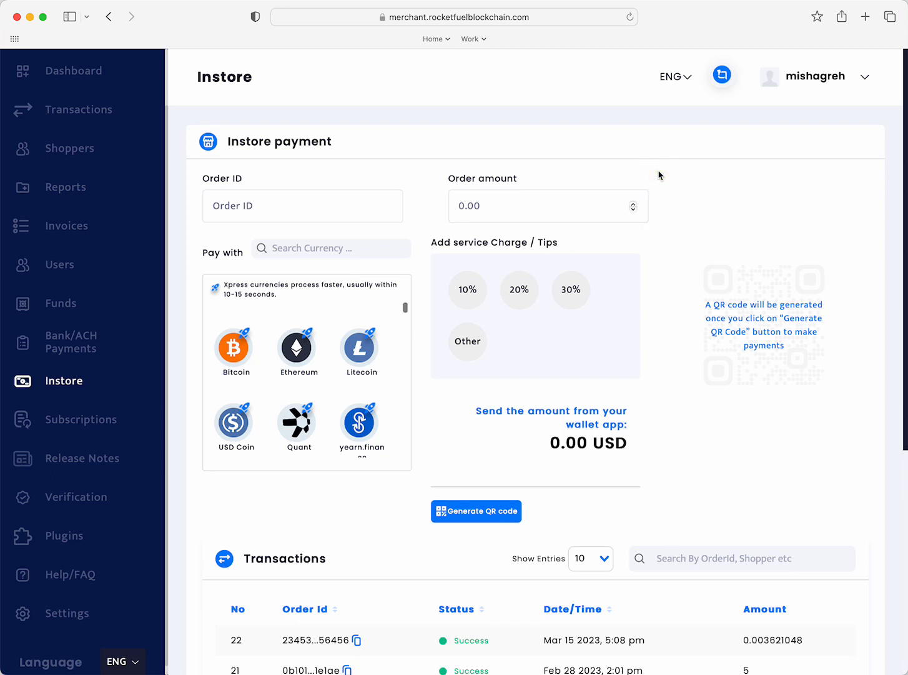
{"action": "left_click", "coordinate": [341, 215]}
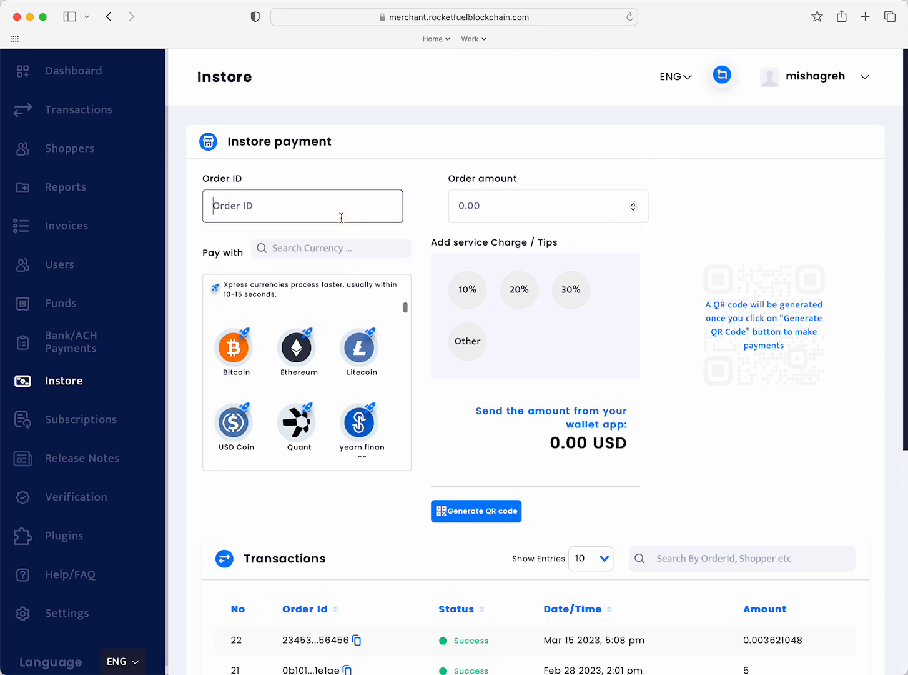
{"action": "type", "text": "245624"}
{"action": "left_click", "coordinate": [512, 209]}
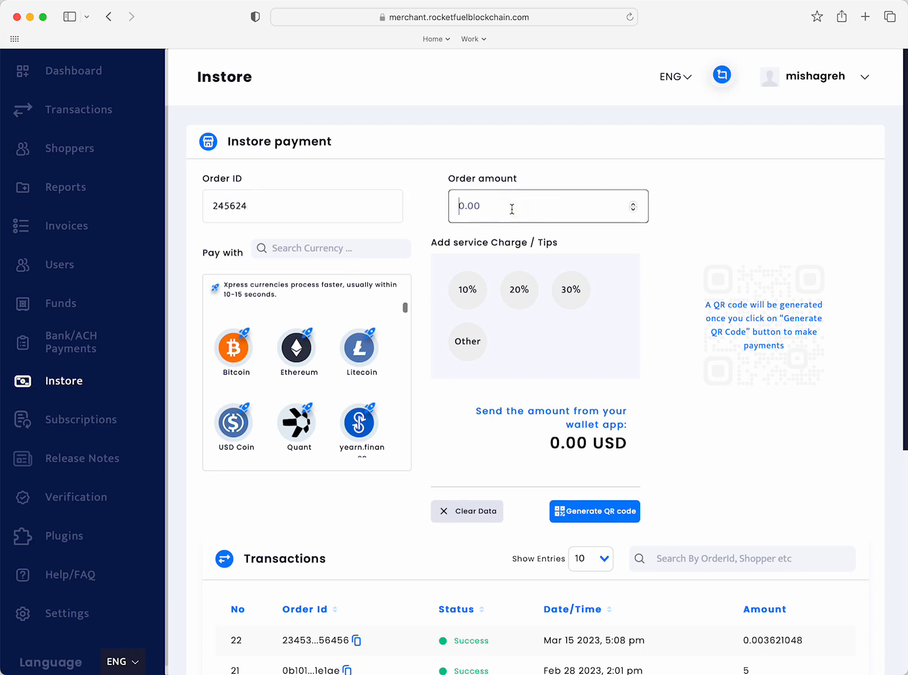
{"action": "type", "text": "3000"}
- Pay with Bitcoin, add a 20% service charge, and generate the in-store payment QR code
{"action": "left_click", "coordinate": [233, 348]}
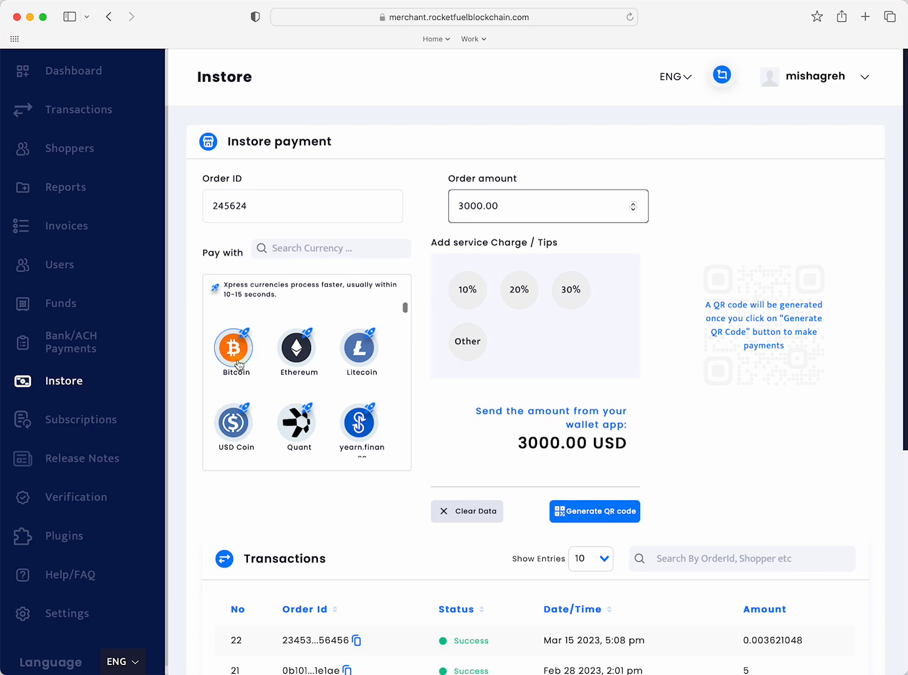
{"action": "left_click", "coordinate": [519, 291]}
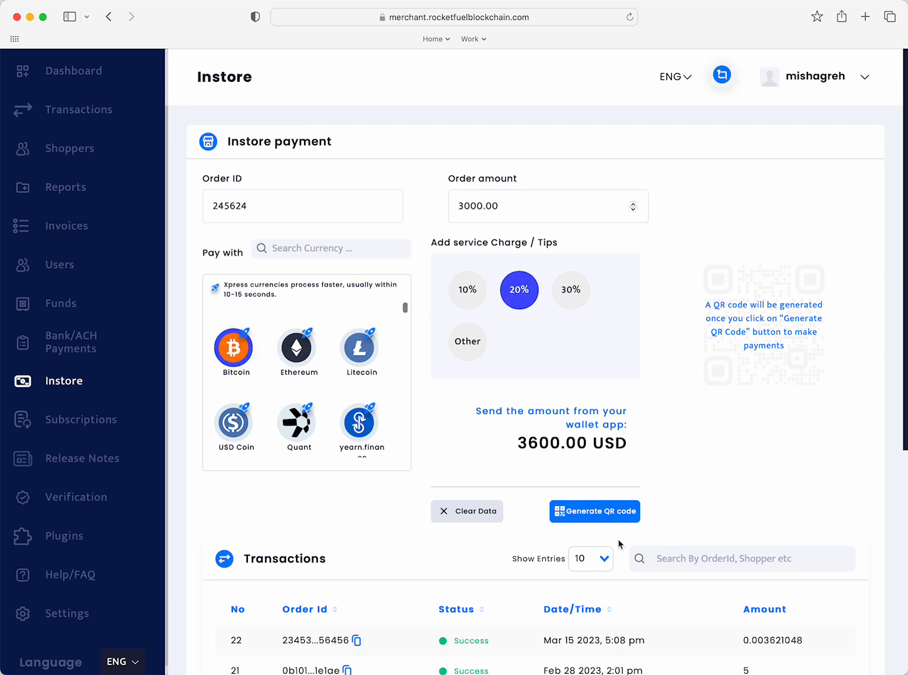
{"action": "left_click", "coordinate": [620, 514]}
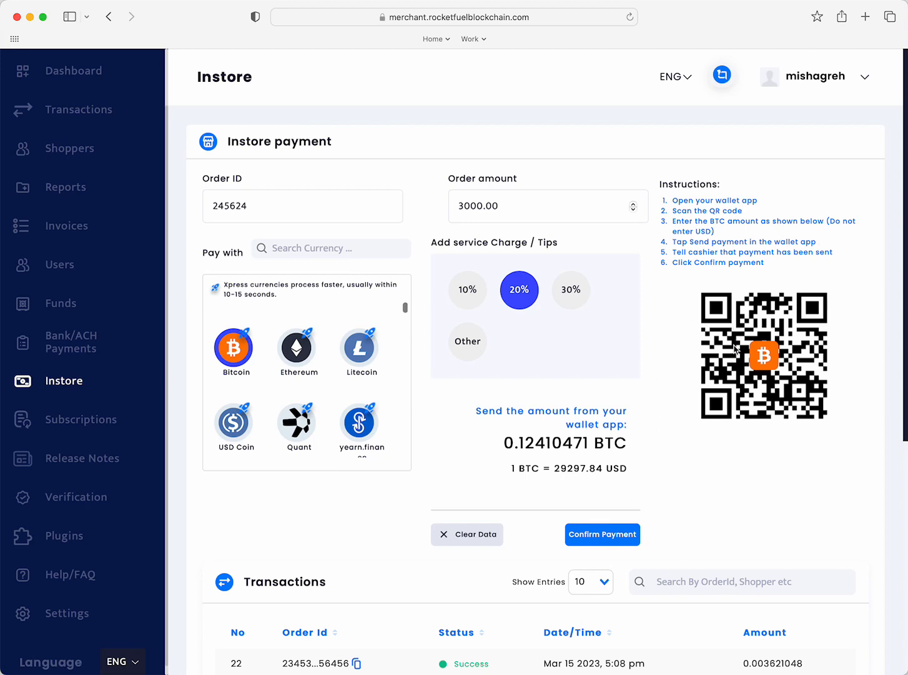
- Browse the Subscriptions list and open the Settings page
{"action": "left_click", "coordinate": [70, 421]}
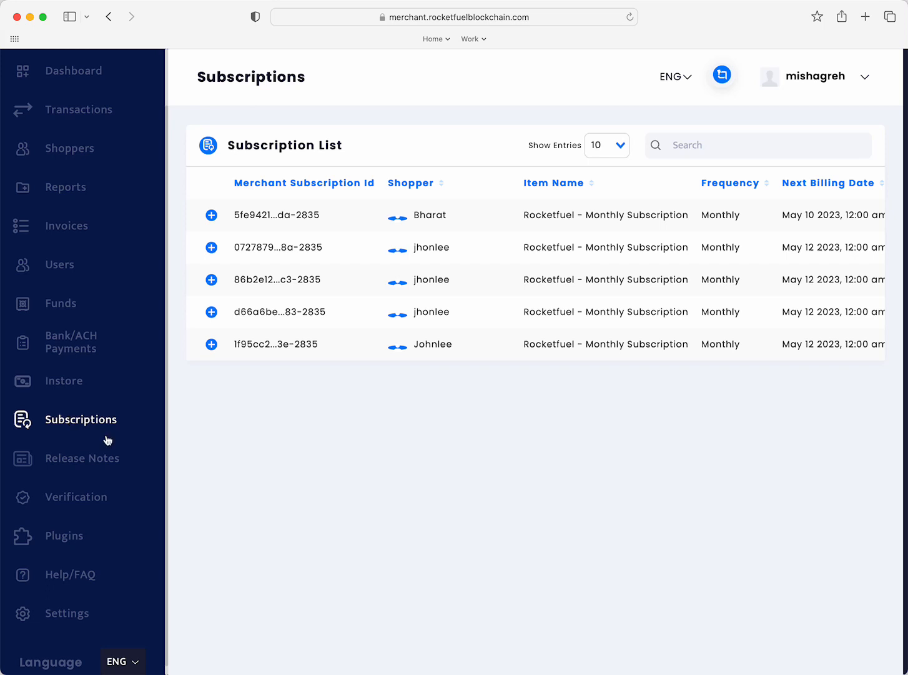
{"action": "scroll", "coordinate": [108, 440], "scroll_direction": "down", "scroll_amount": 1}
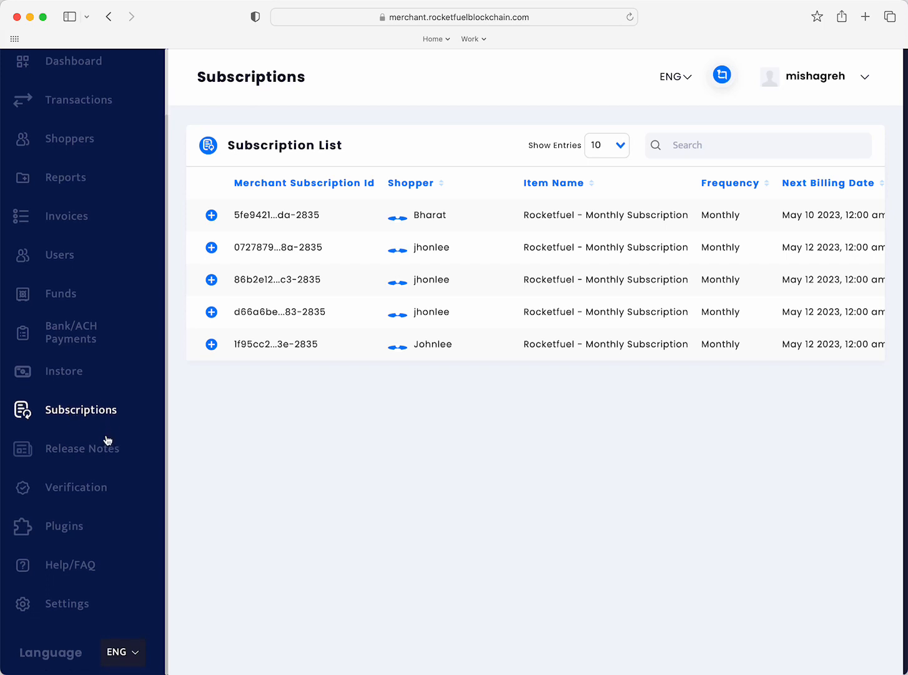
{"action": "left_click", "coordinate": [69, 600]}
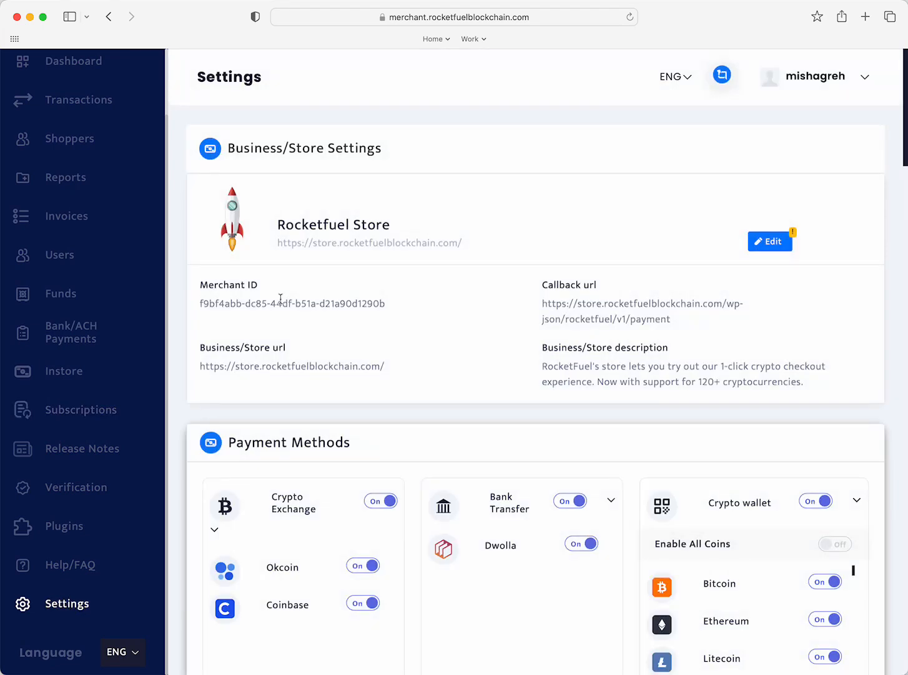
- Examine the store settings, payment methods and the crypto wallet coin toggles
{"action": "scroll", "coordinate": [280, 298], "scroll_direction": "down", "scroll_amount": 3}
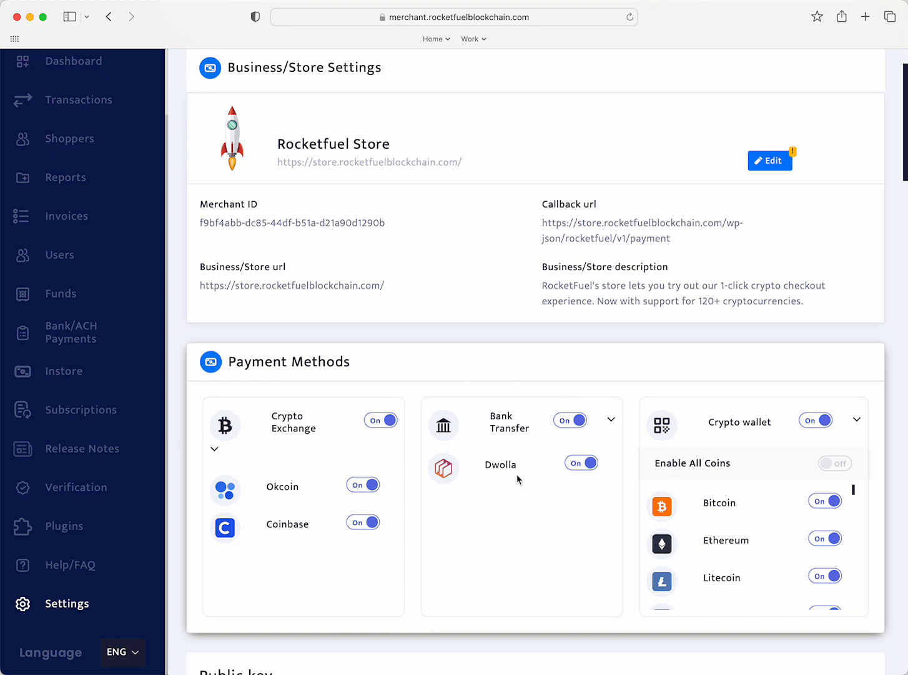
{"action": "scroll", "coordinate": [852, 329], "scroll_direction": "down", "scroll_amount": 3}
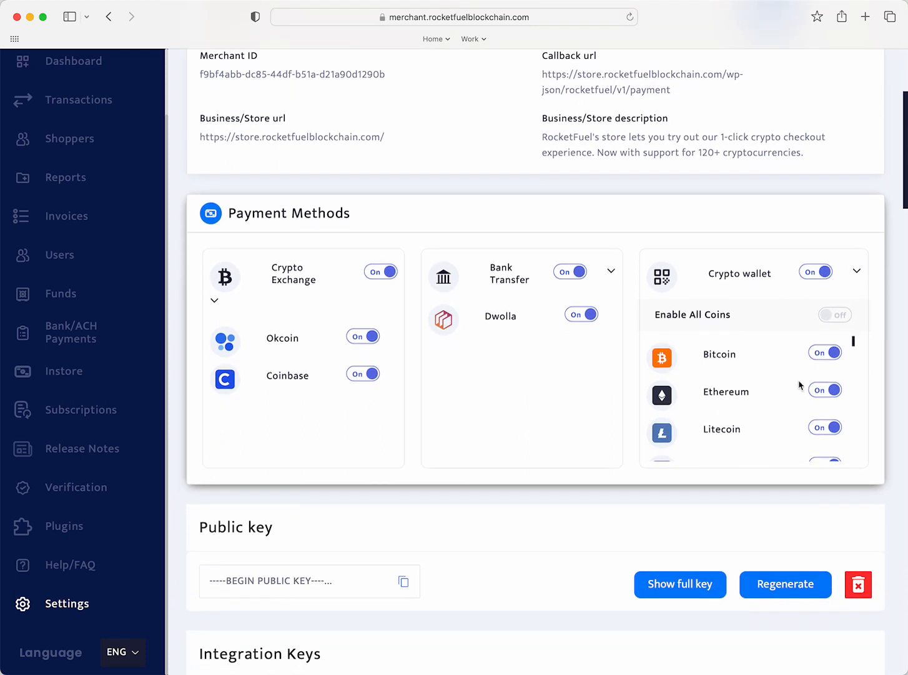
{"action": "scroll", "coordinate": [783, 405], "scroll_direction": "down", "scroll_amount": 5}
{"action": "scroll", "coordinate": [784, 405], "scroll_direction": "down", "scroll_amount": 10}
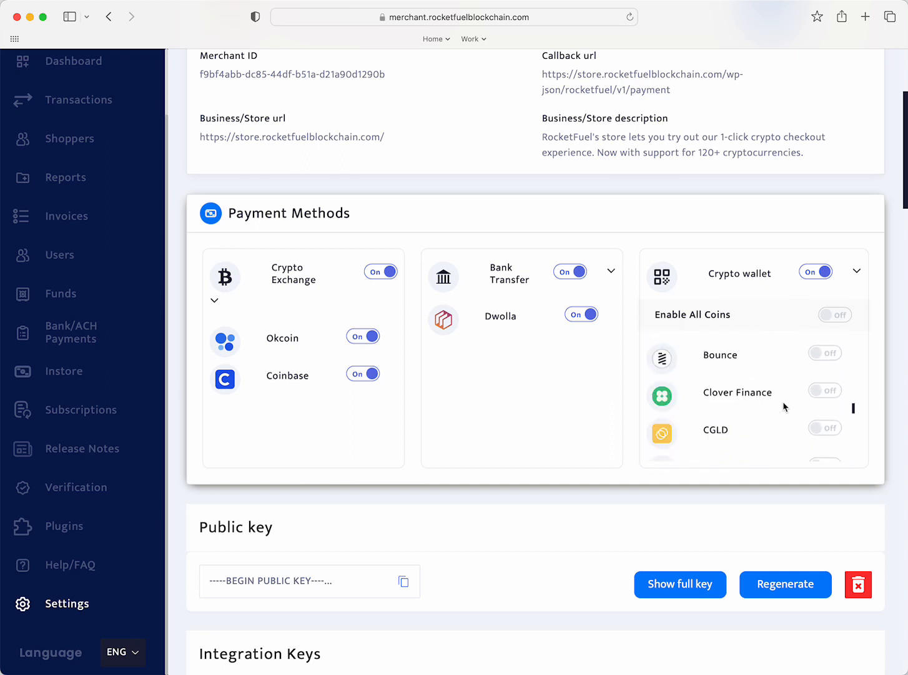
{"action": "scroll", "coordinate": [784, 406], "scroll_direction": "up", "scroll_amount": 5}
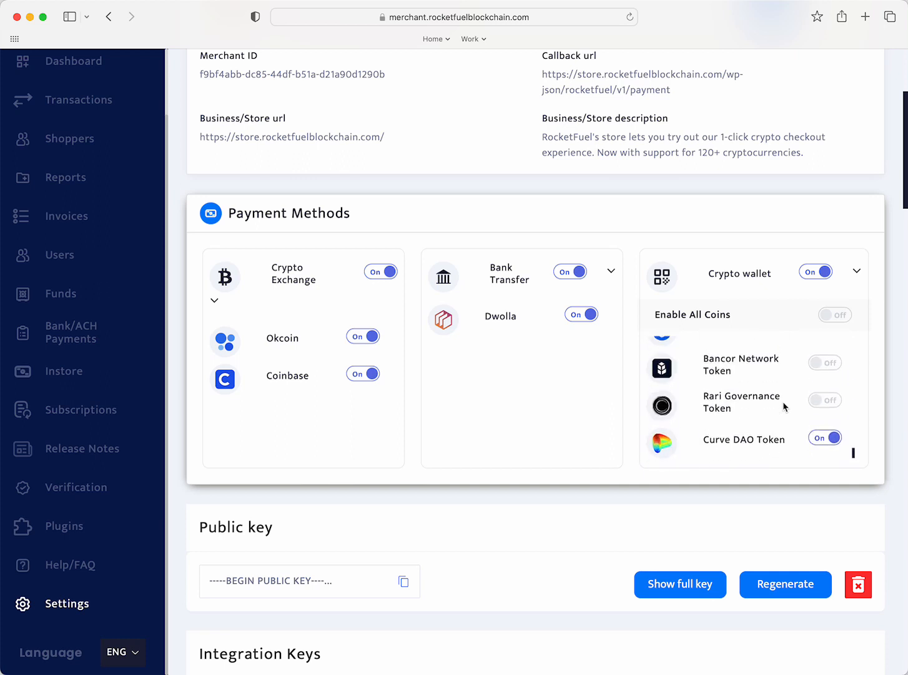
{"action": "scroll", "coordinate": [782, 405], "scroll_direction": "up", "scroll_amount": 3}
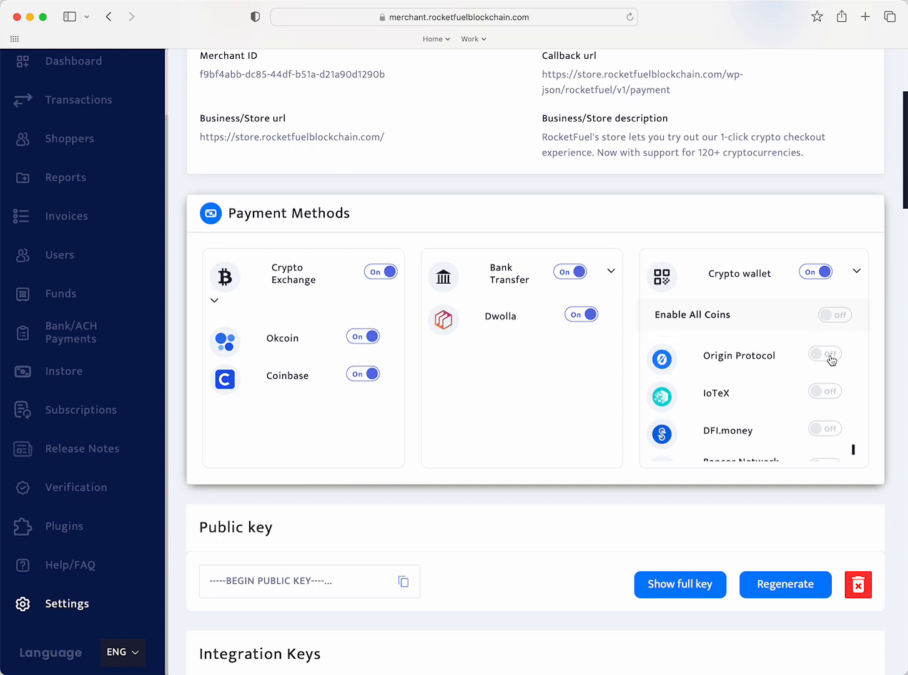
{"action": "scroll", "coordinate": [804, 378], "scroll_direction": "up", "scroll_amount": 5}
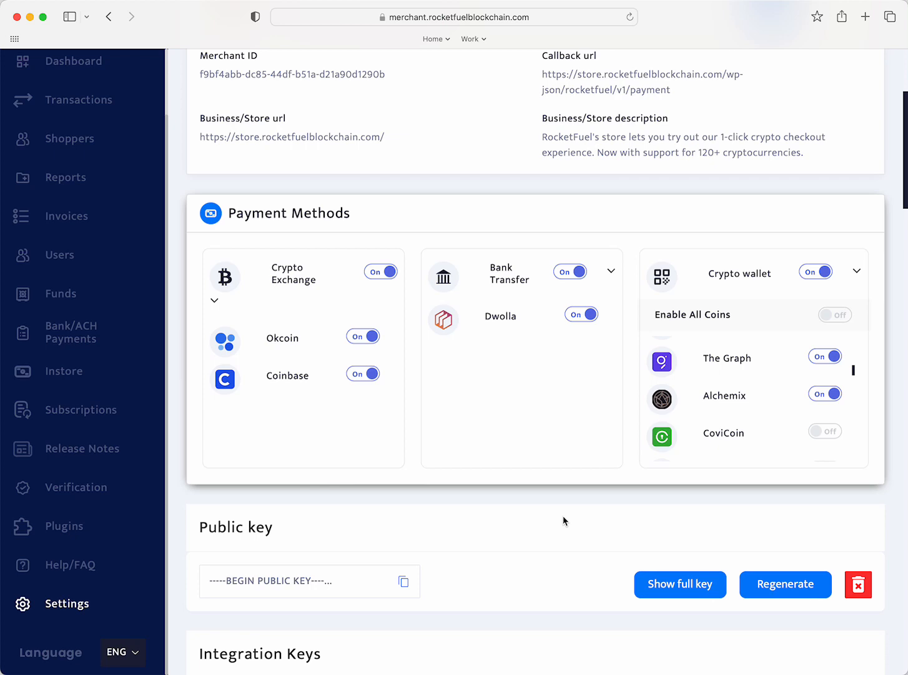
{"action": "scroll", "coordinate": [563, 517], "scroll_direction": "down", "scroll_amount": 12}
{"action": "scroll", "coordinate": [563, 517], "scroll_direction": "up", "scroll_amount": 15}
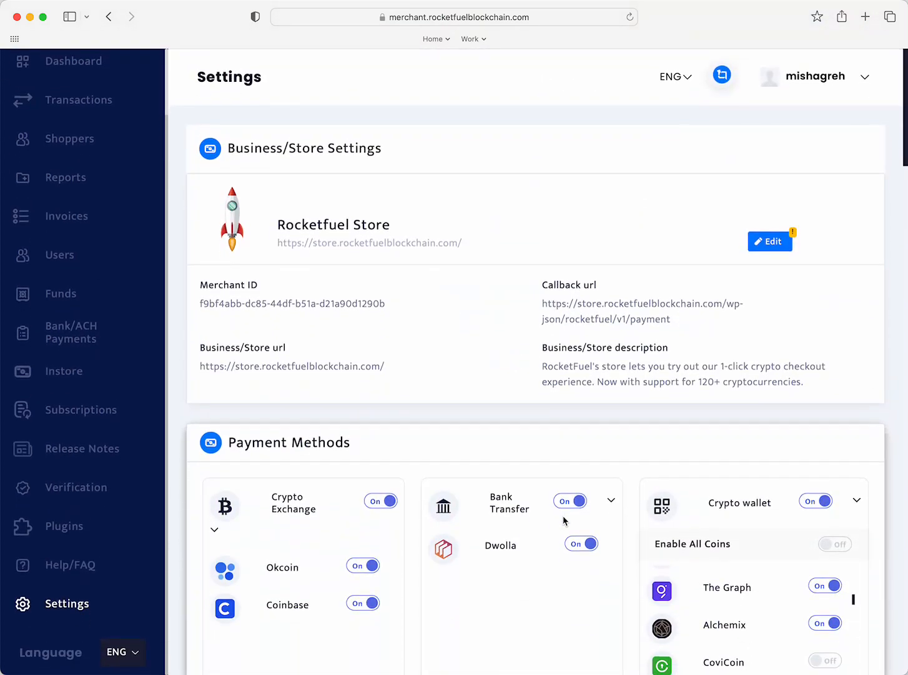